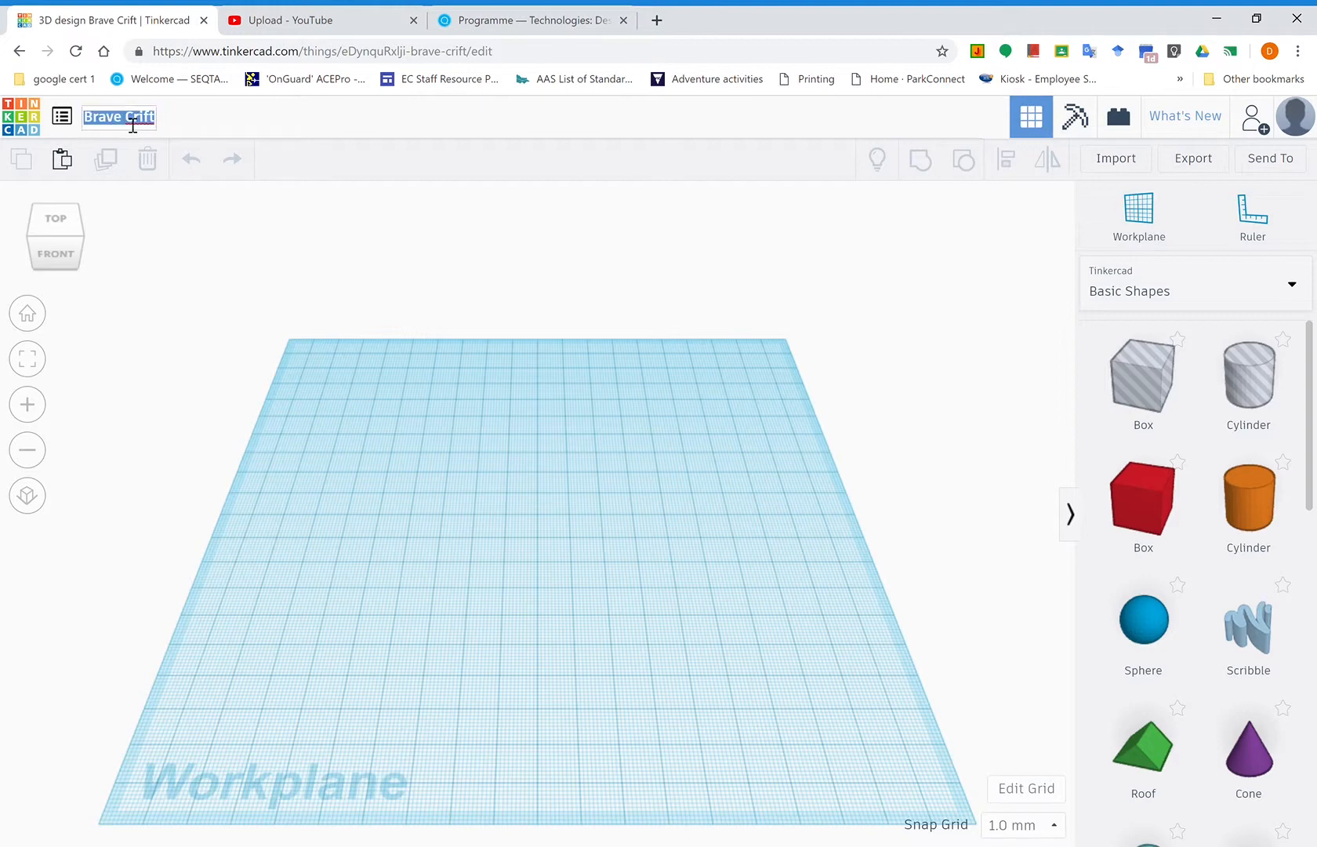
Rename the design to "Lamp shade"
type("L")
type("amp shade")
left_click(367, 464)
Place a Paraboloid on the workplane and set its base to 150 mm by 150 mm
scroll(1191, 615, "down", 9)
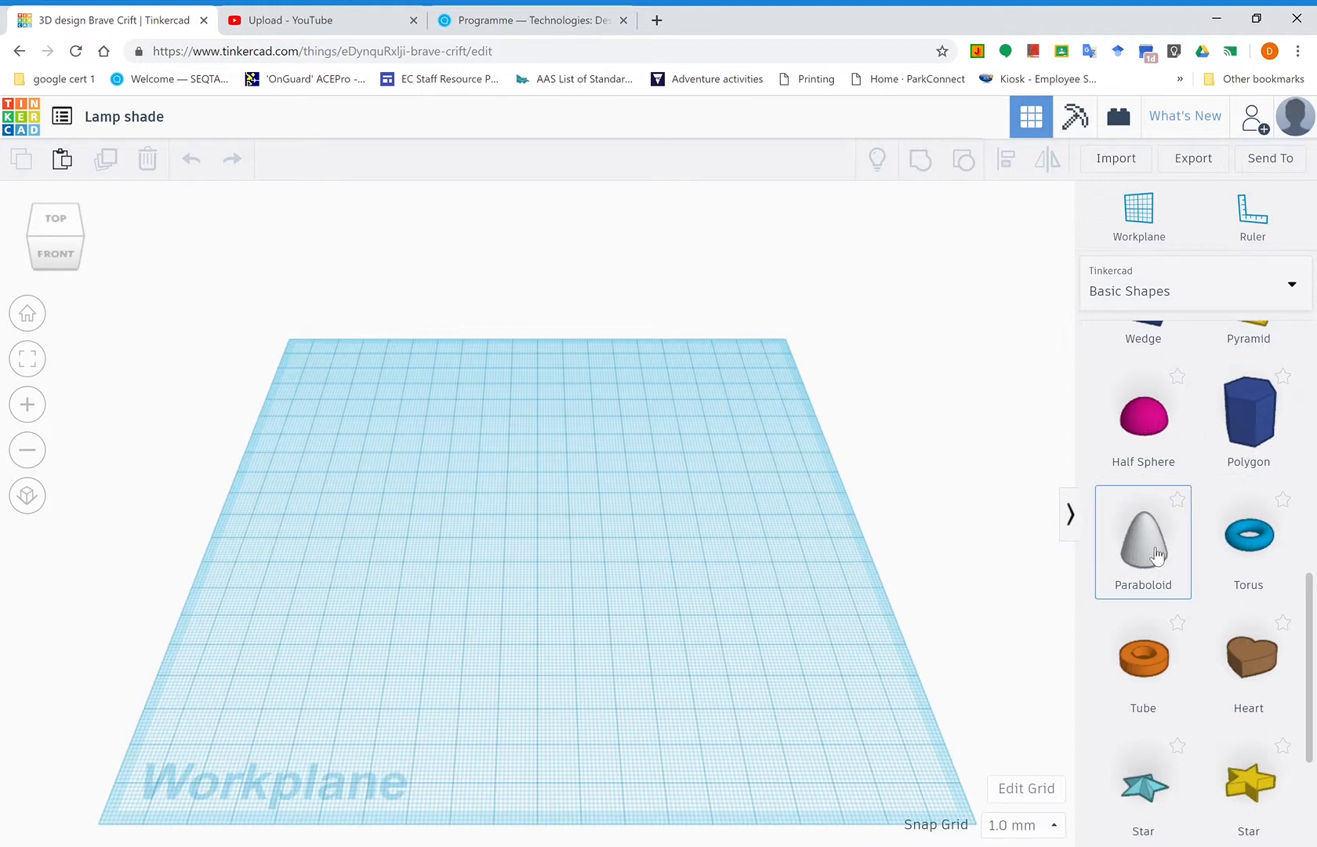
left_click_drag(1157, 554, 508, 565)
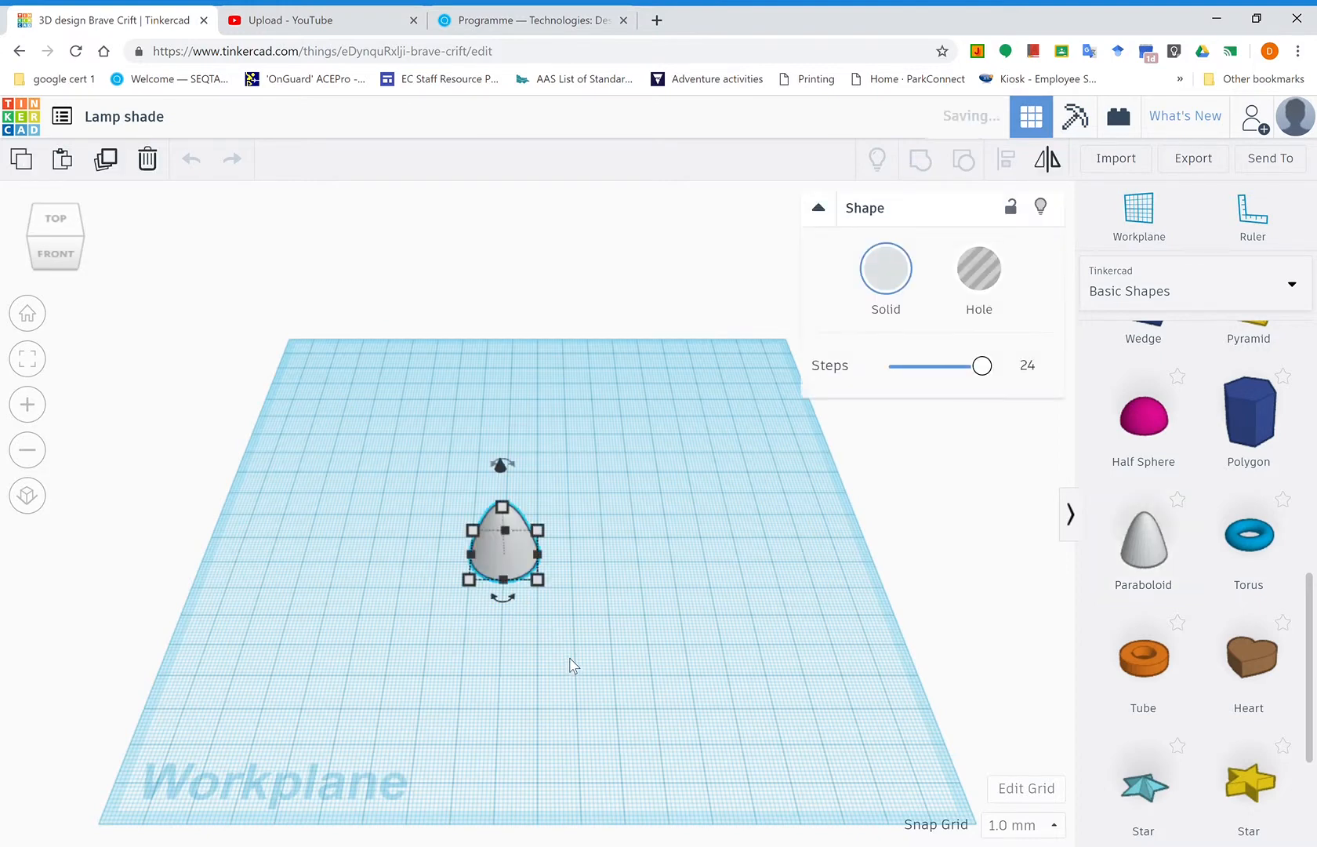
mouse_move(538, 580)
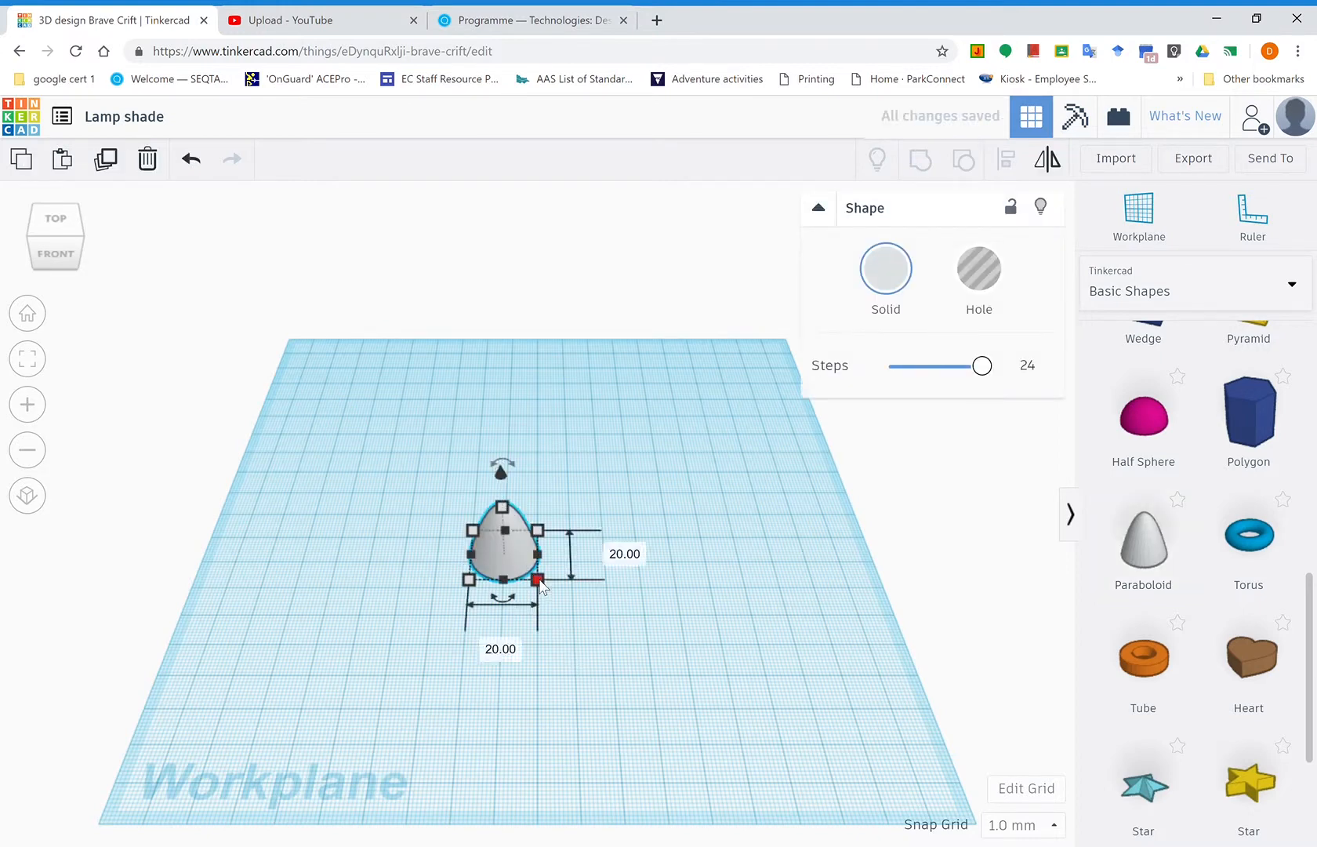
left_click(499, 649)
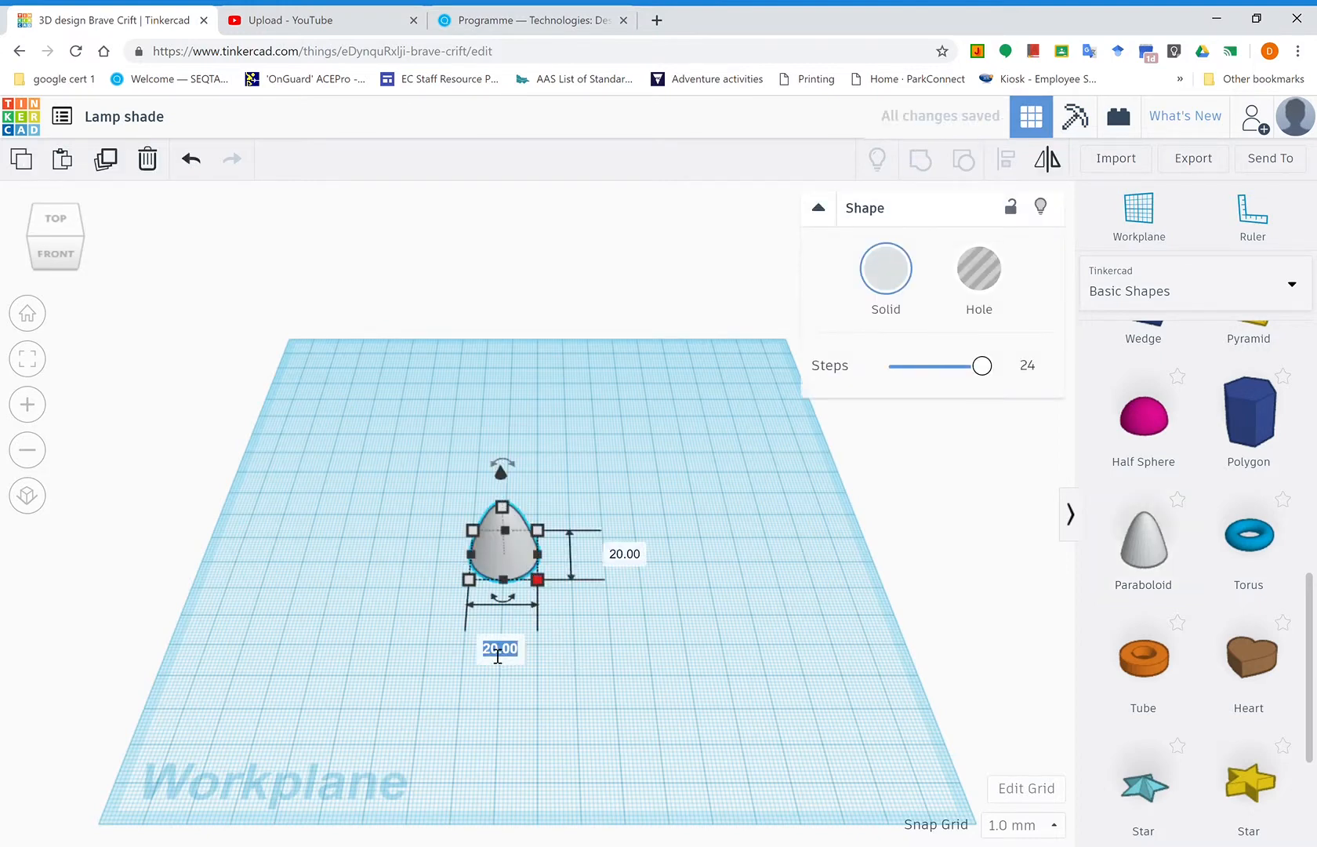
type("1000")
key("BackSpace")
key("BackSpace")
key("BackSpace")
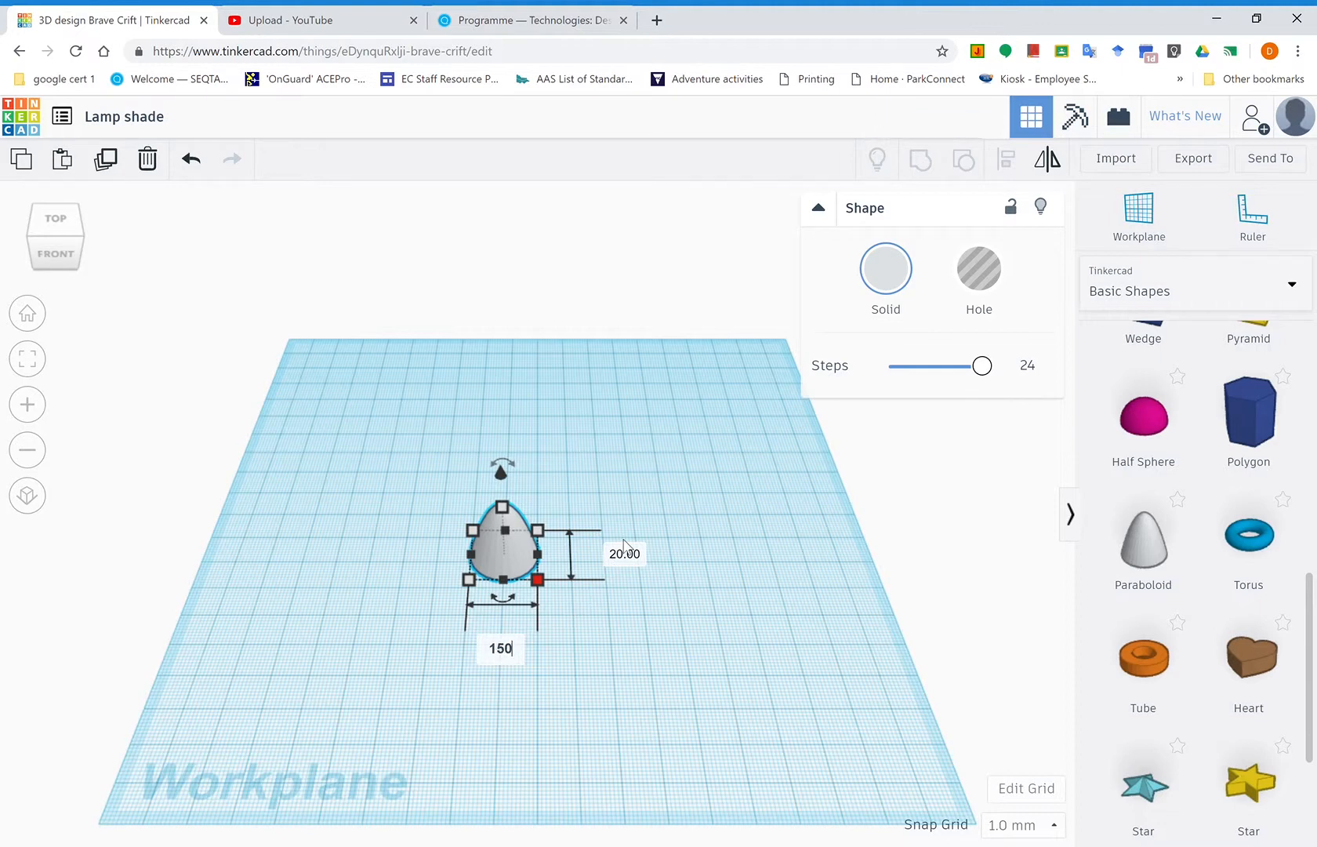
key("Return")
left_click(1057, 555)
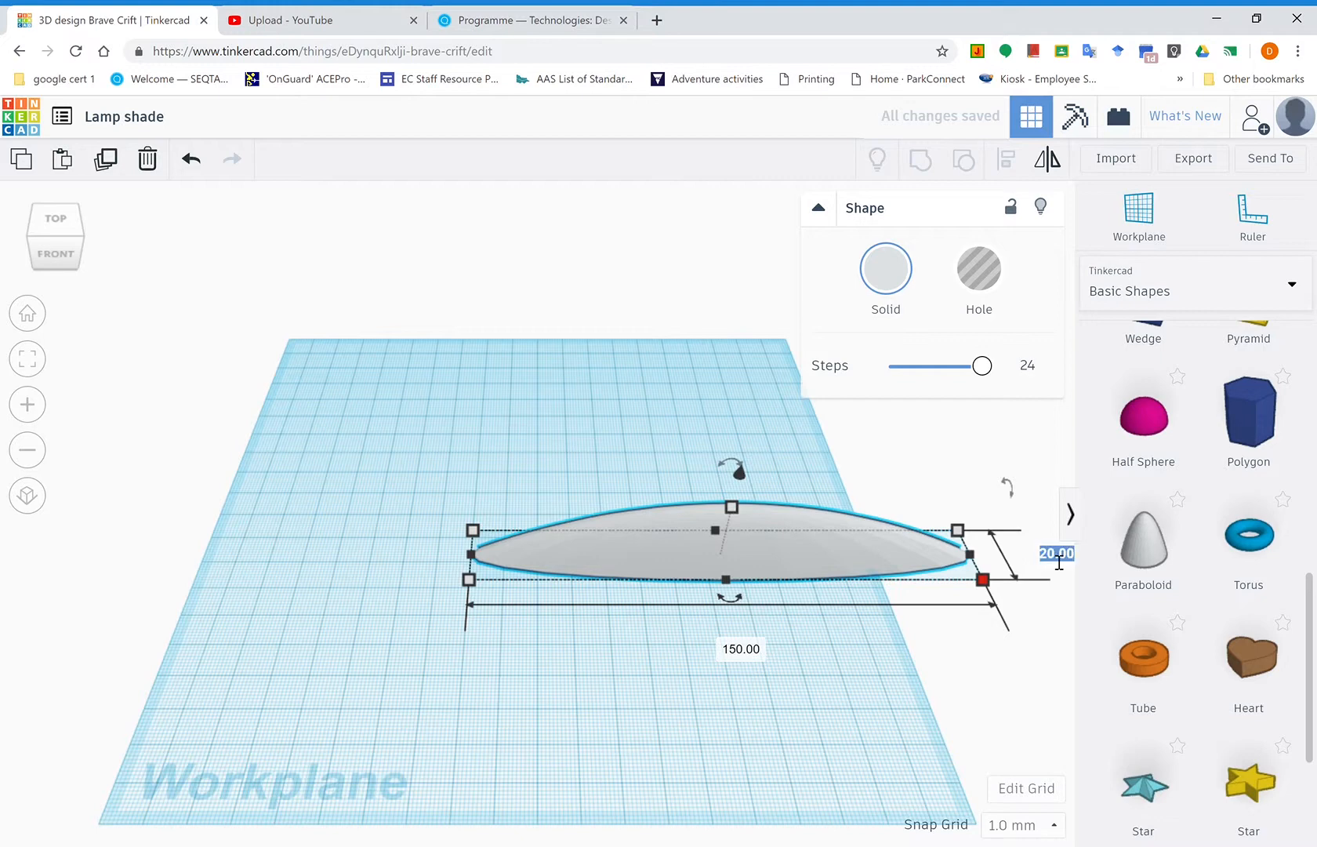
type("150")
key("Return")
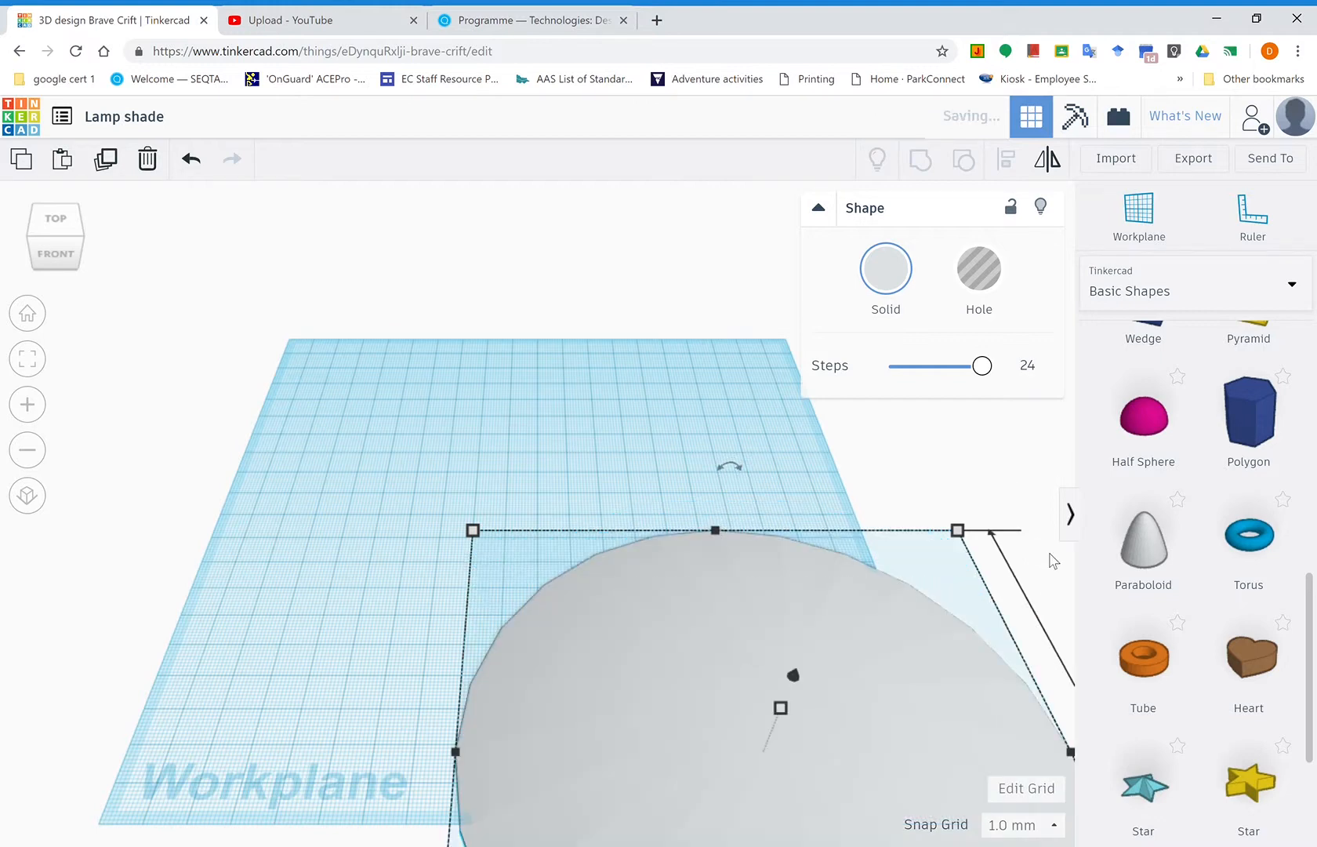
Centre the paraboloid on the workplane, moving it about 59 mm across and 78 mm back, and set its height to 100 mm
left_click_drag(623, 673, 412, 458)
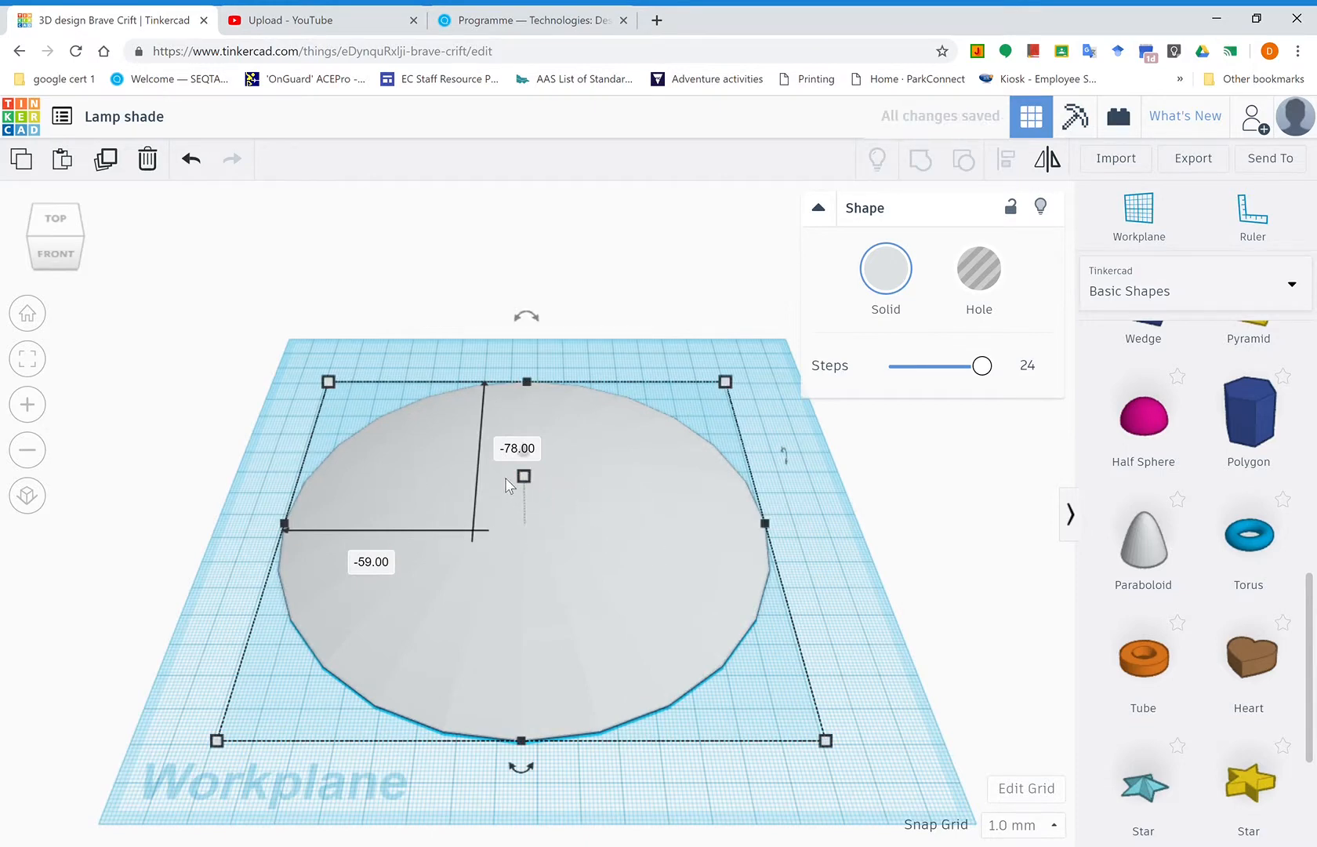
left_click(608, 500)
type("100")
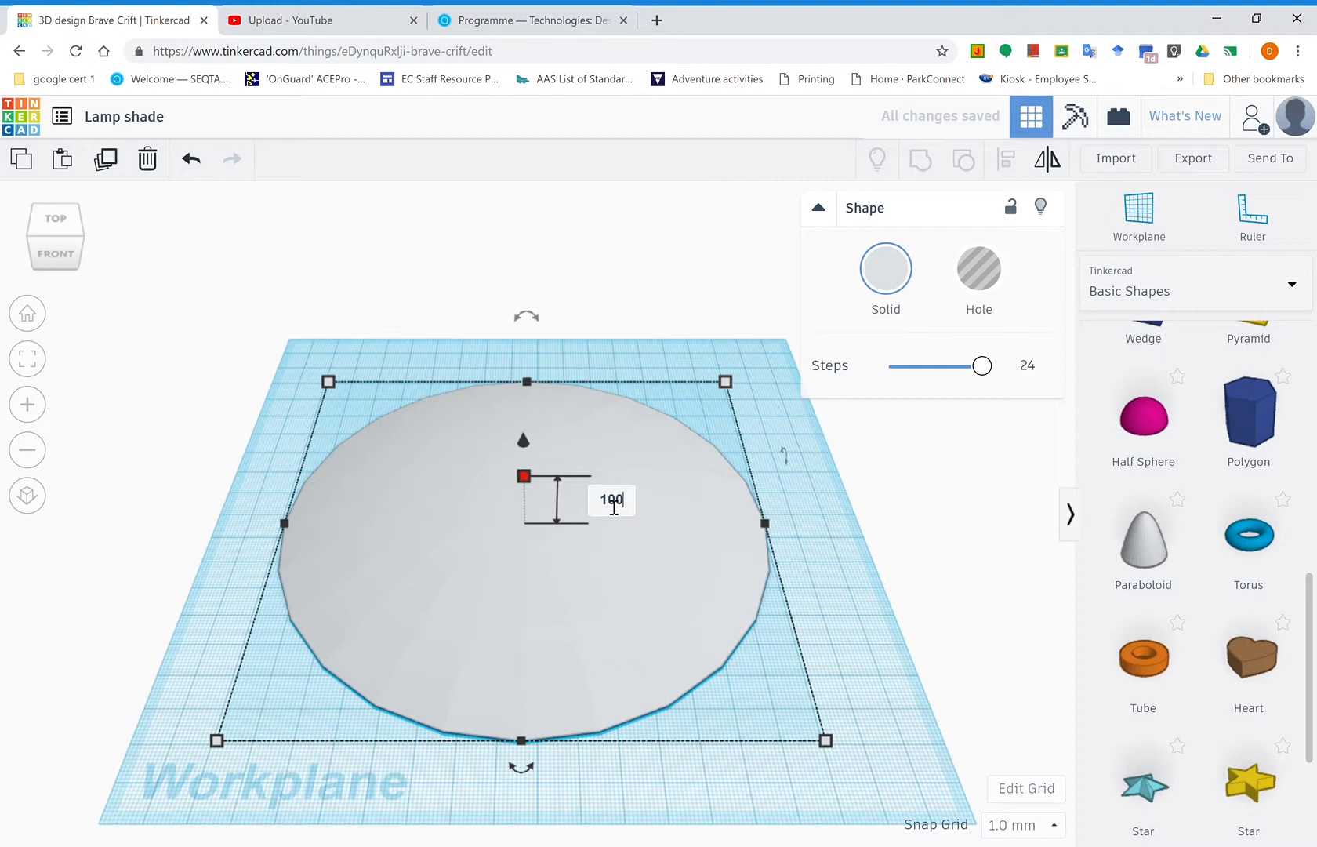
key("Return")
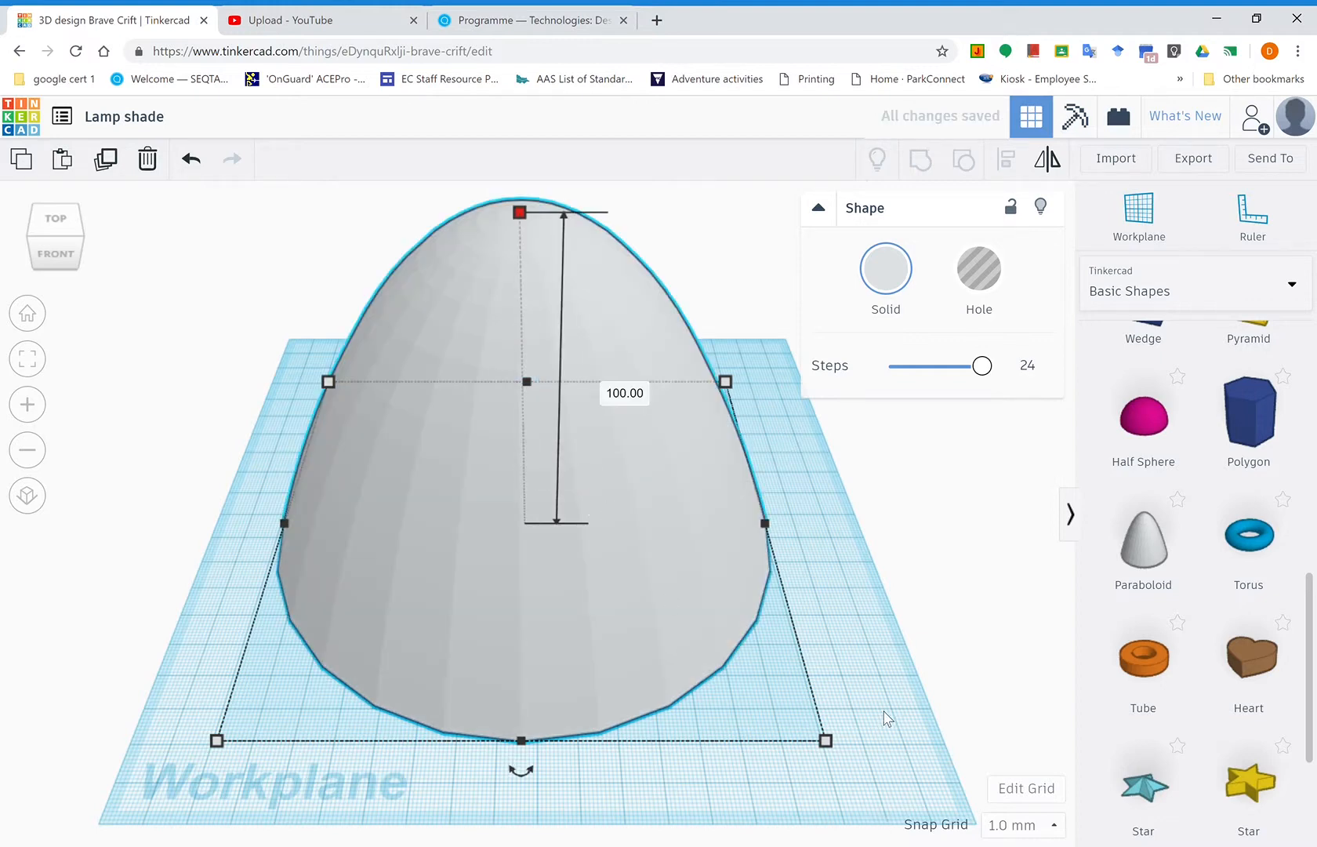
Place a hole Box beside the paraboloid and set its base to 100 mm by 100 mm
scroll(884, 713, "down", 3)
right_click_drag(870, 729, 776, 709)
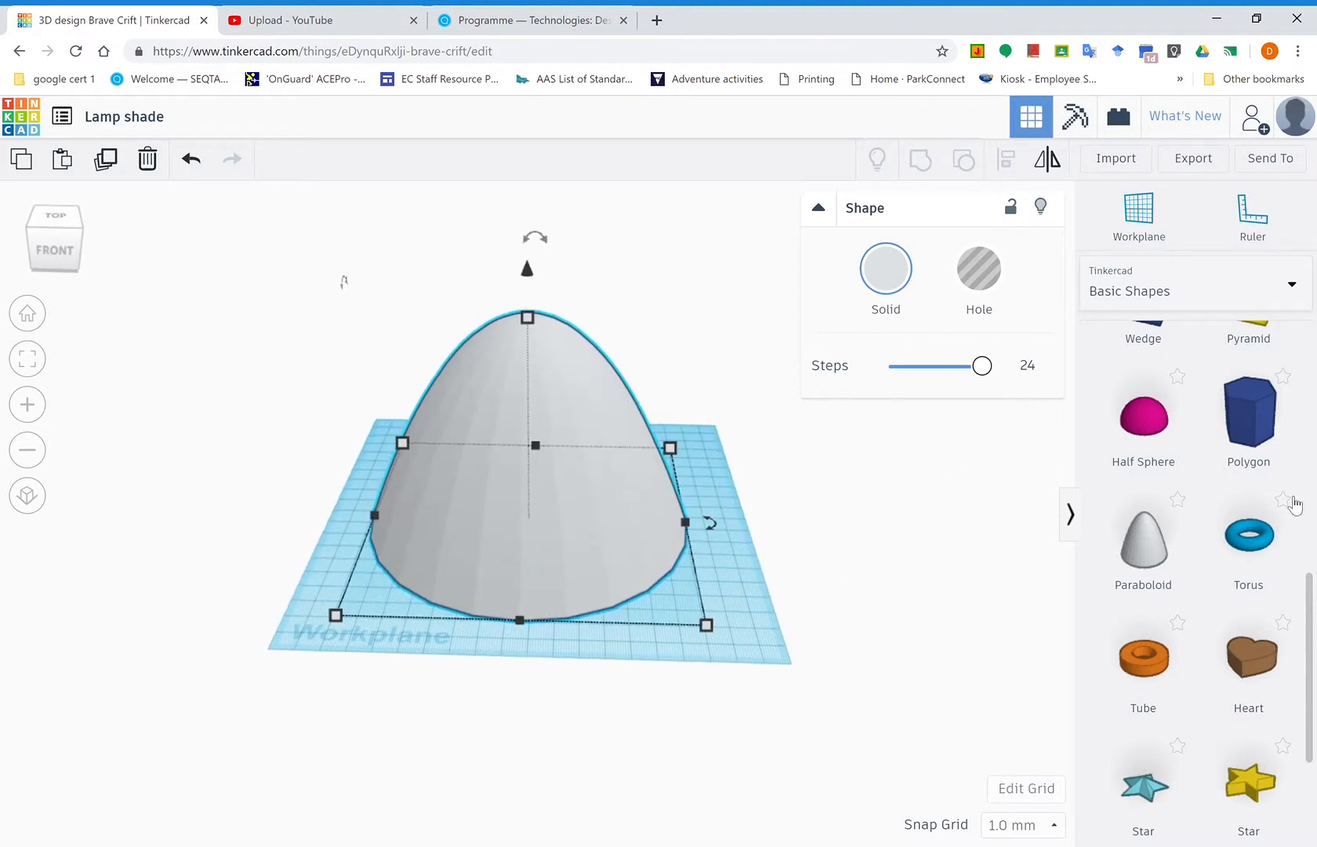
scroll(1232, 535, "up", 8)
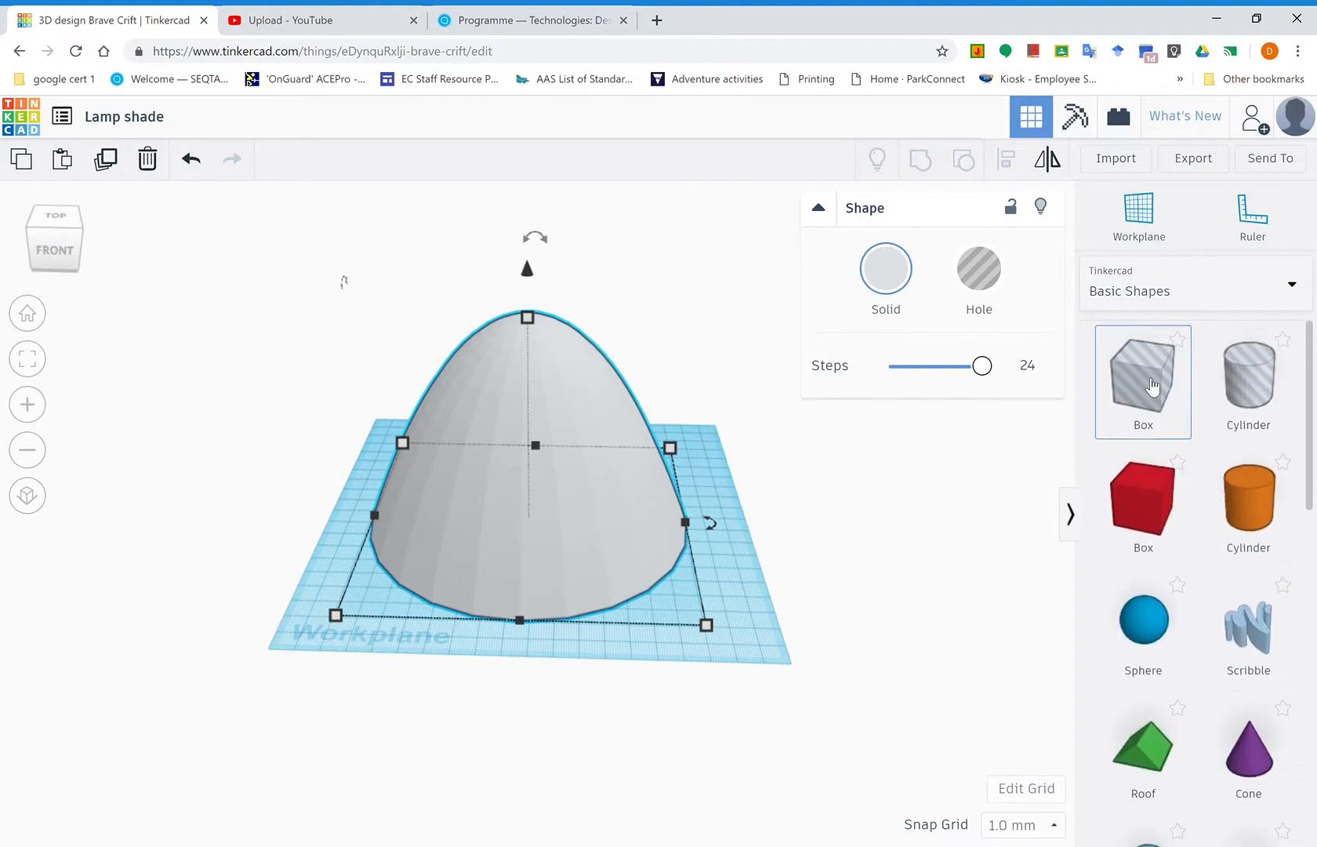
left_click_drag(1150, 385, 778, 519)
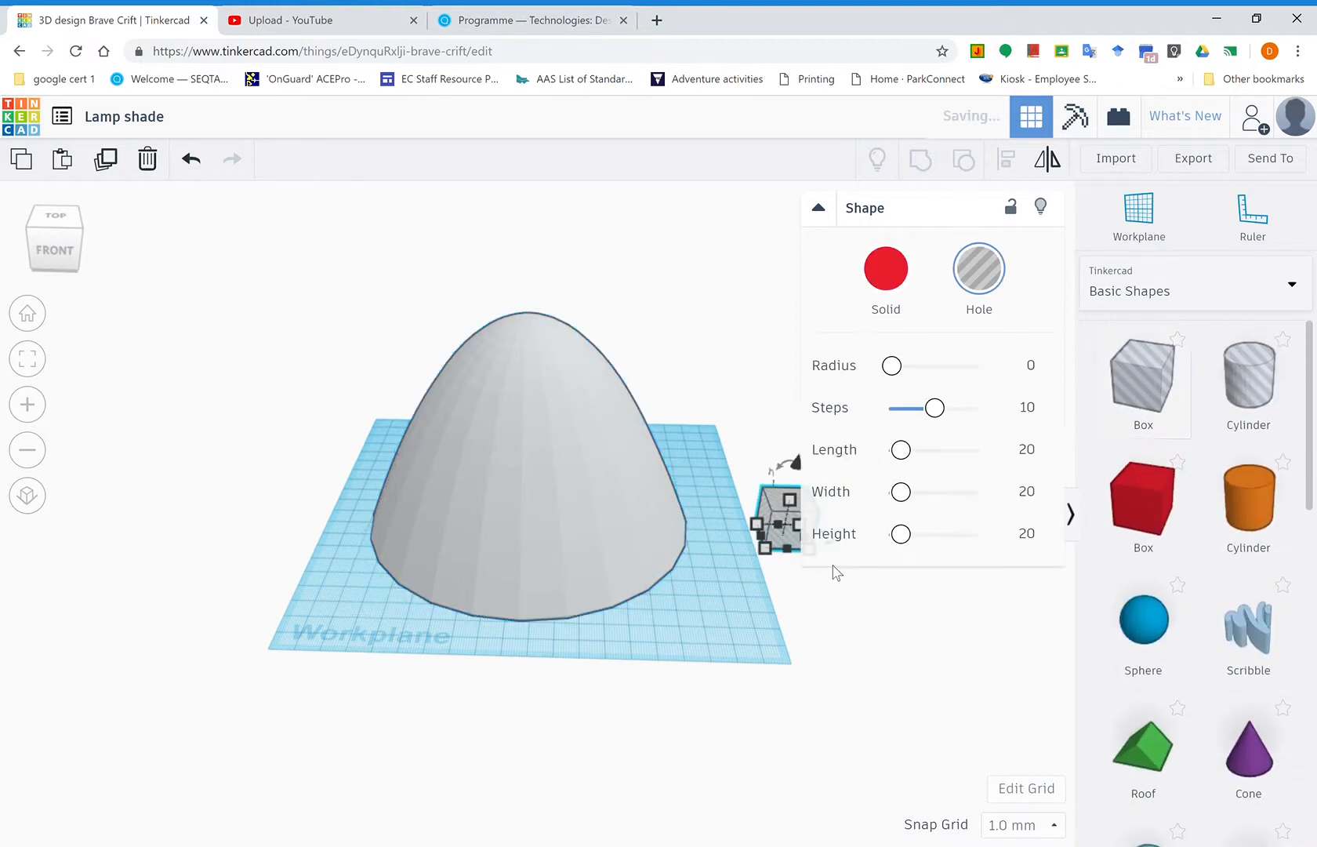
left_click(763, 548)
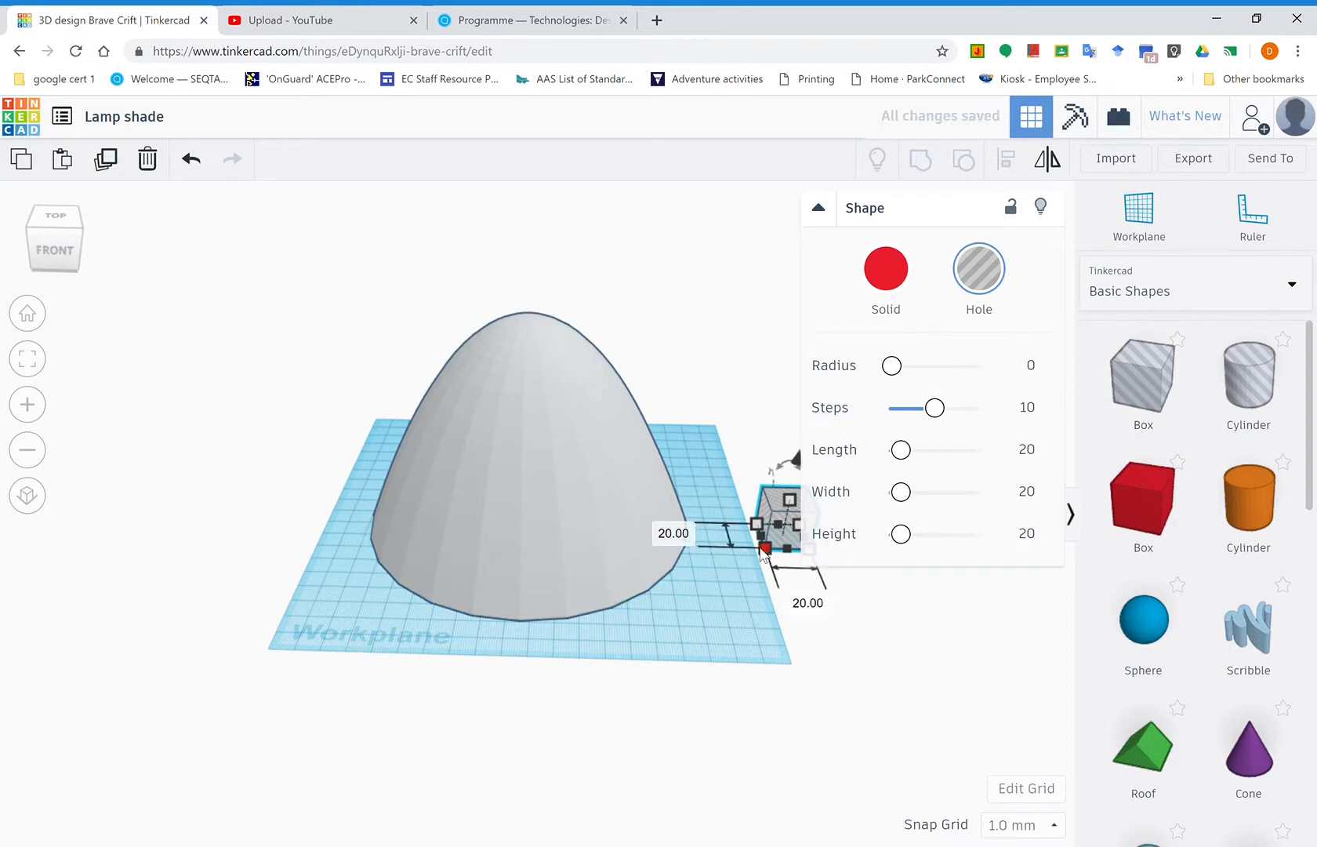
left_click(671, 536)
type("100")
left_click(808, 605)
type("100")
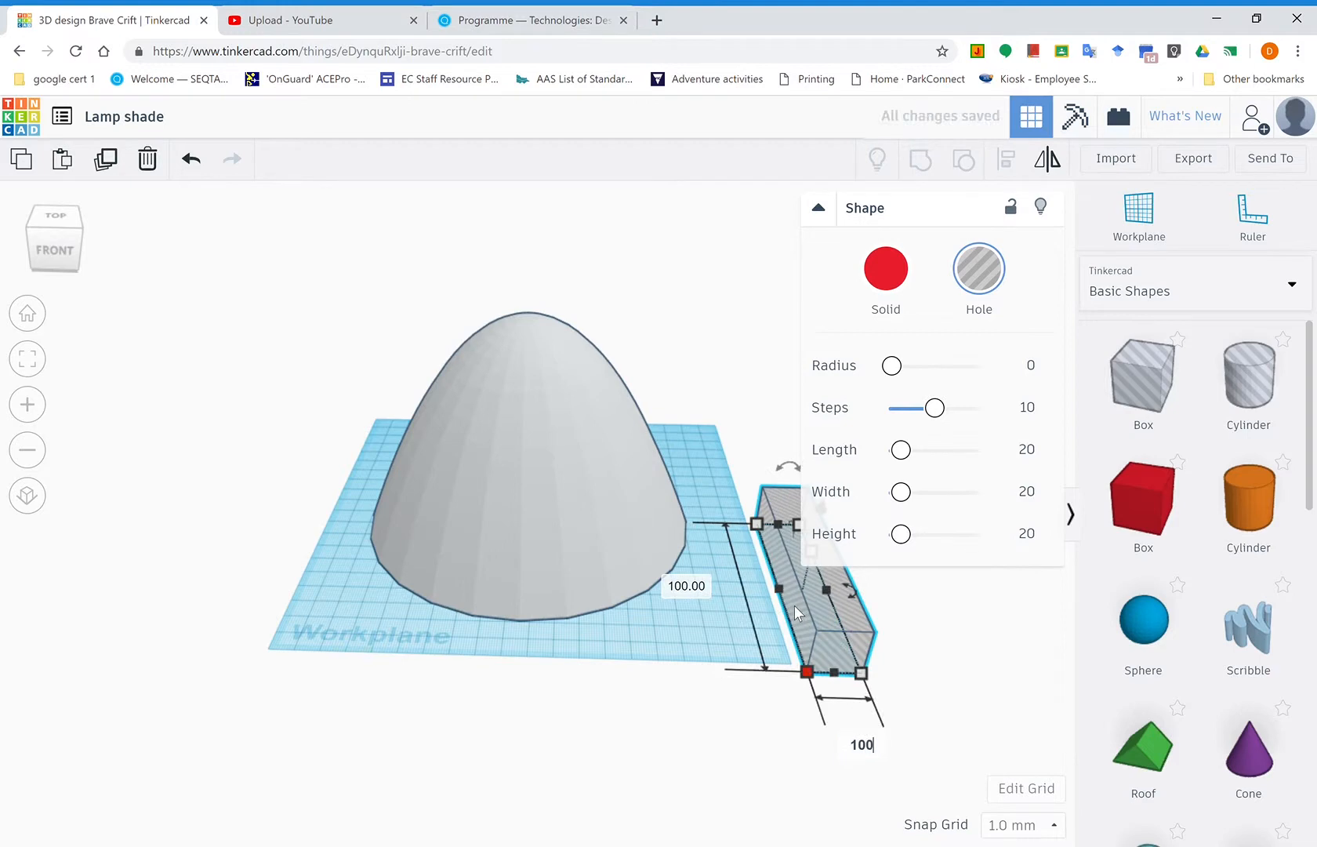
key("Return")
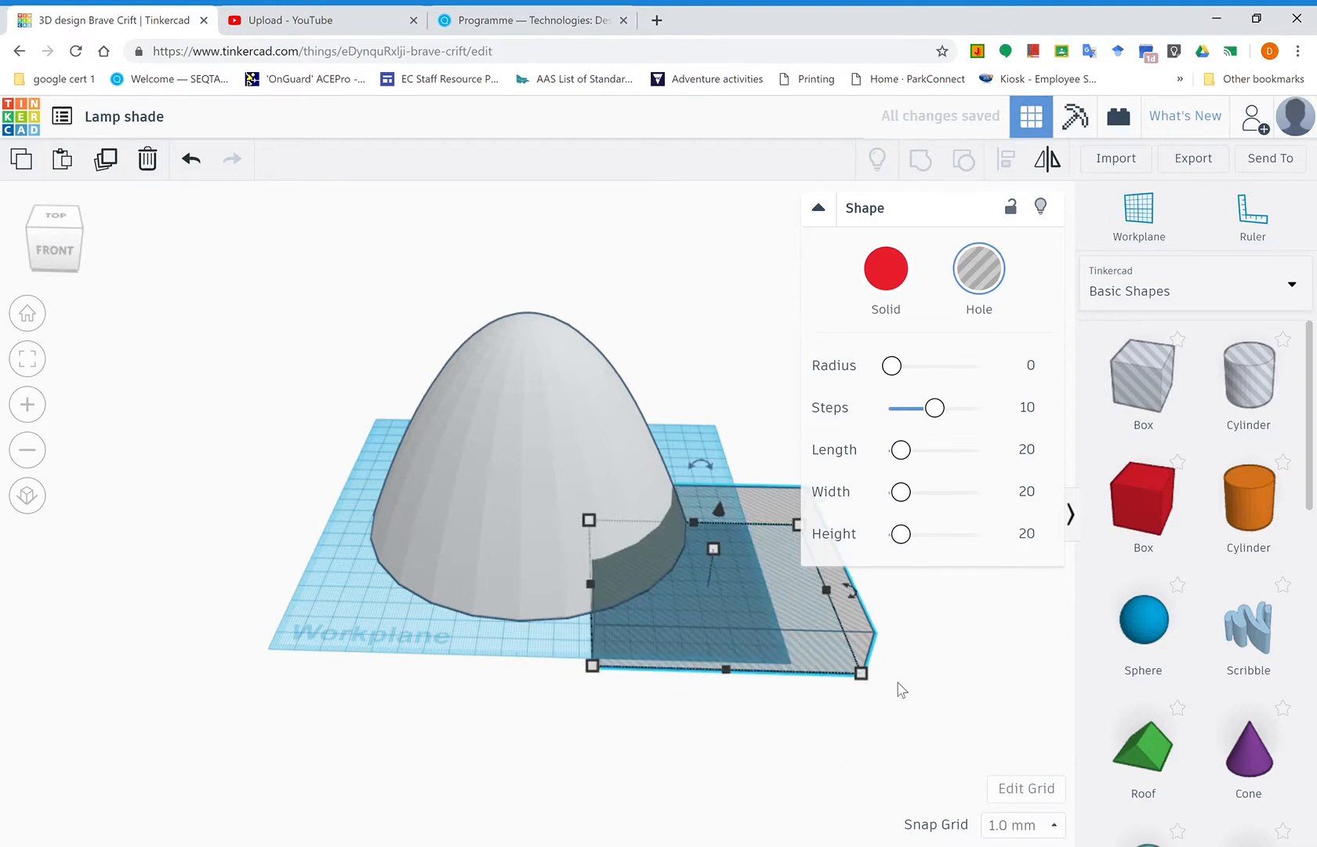
Raise the hole box 80 mm above the workplane
left_click(819, 210)
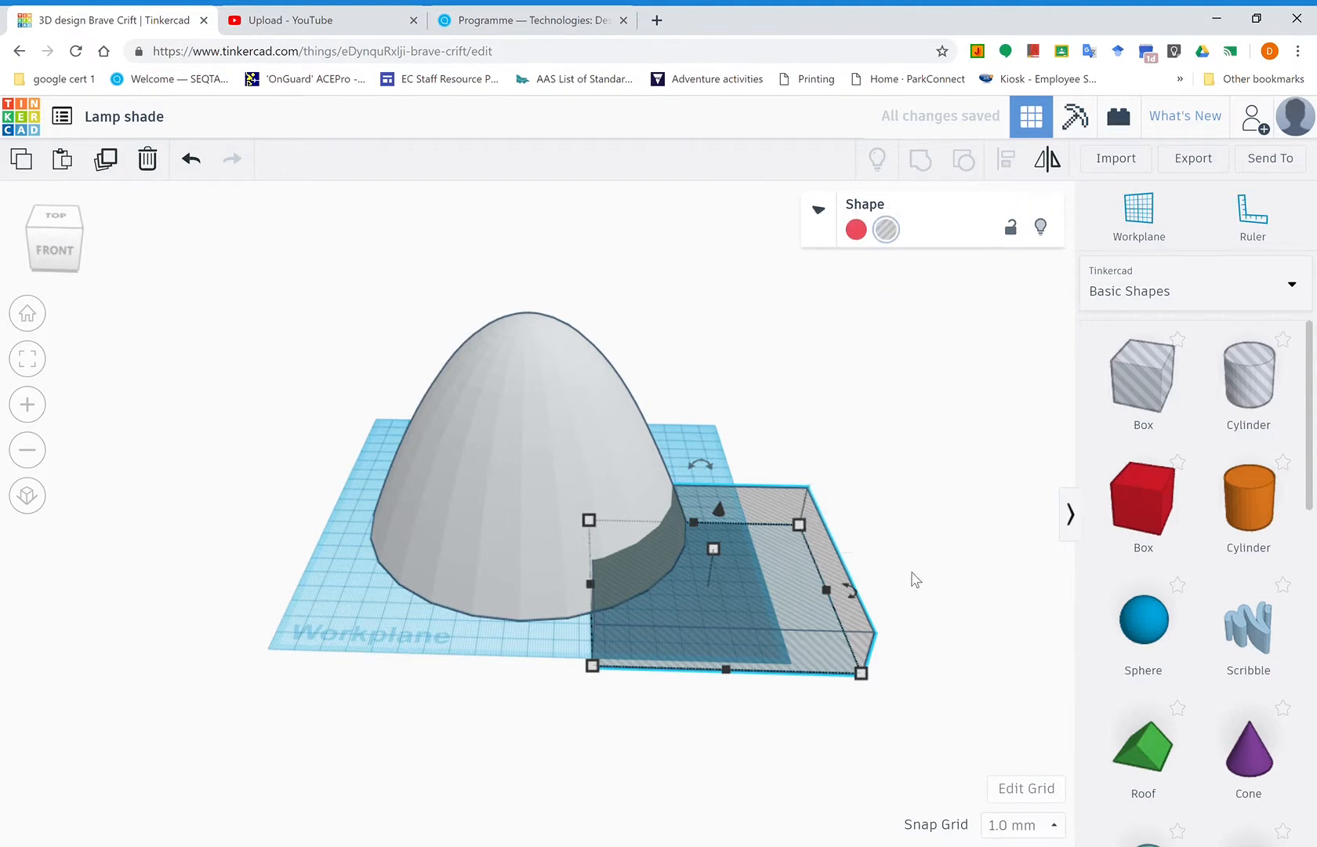
right_click_drag(911, 576, 804, 519)
left_click(716, 468)
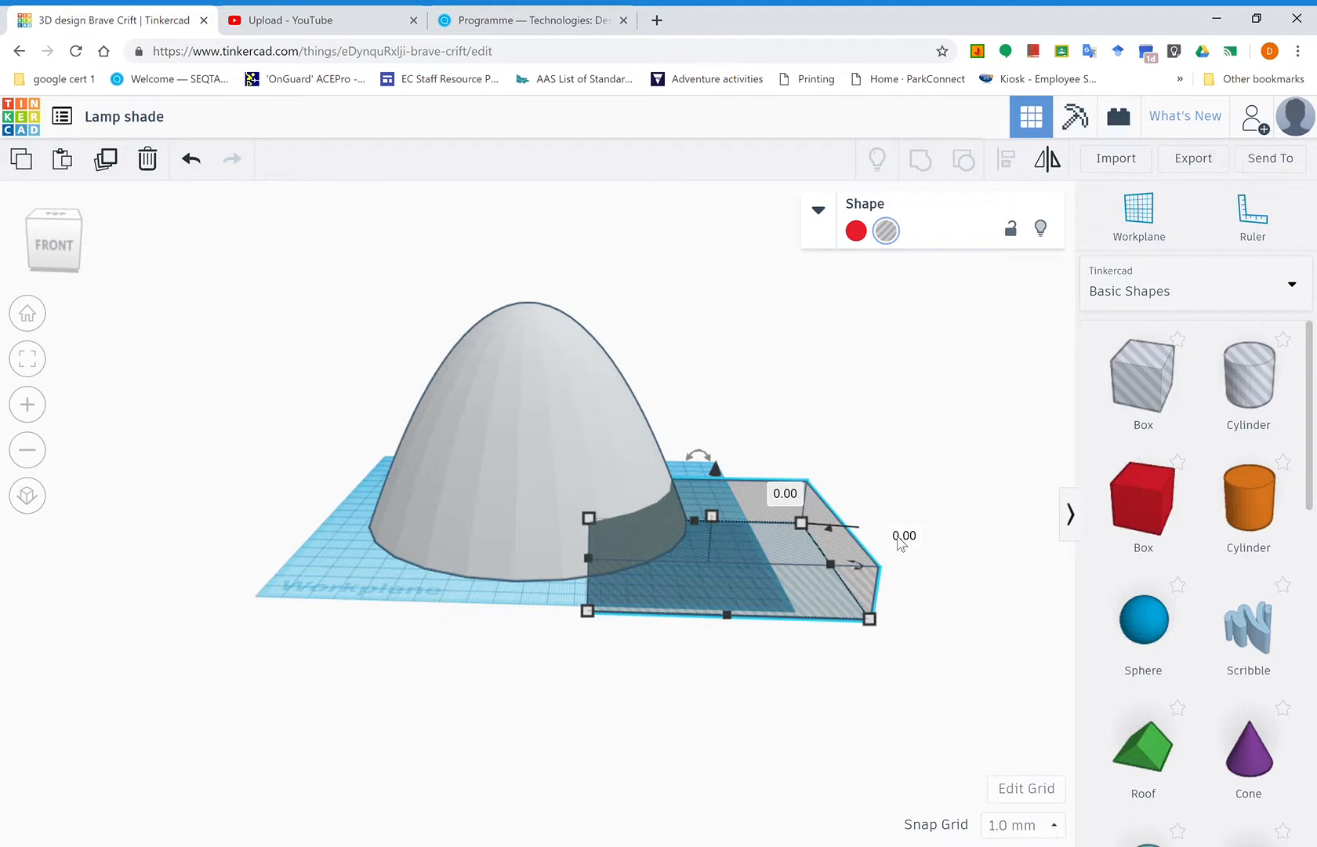
left_click(898, 538)
type("80")
key("Return")
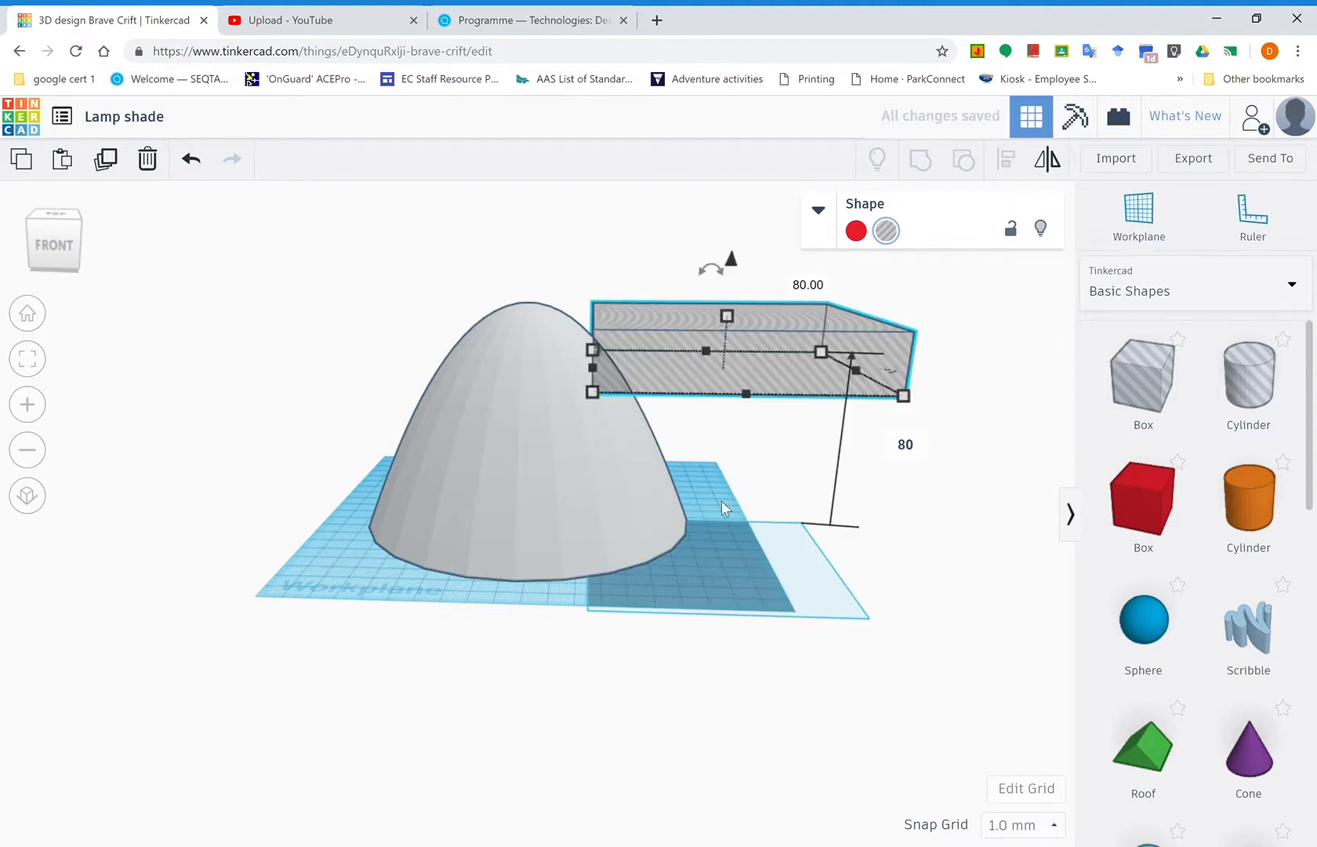
Move the raised hole box about 78 mm across and 47 mm back so it covers the paraboloid's tip
right_click_drag(722, 500, 742, 552)
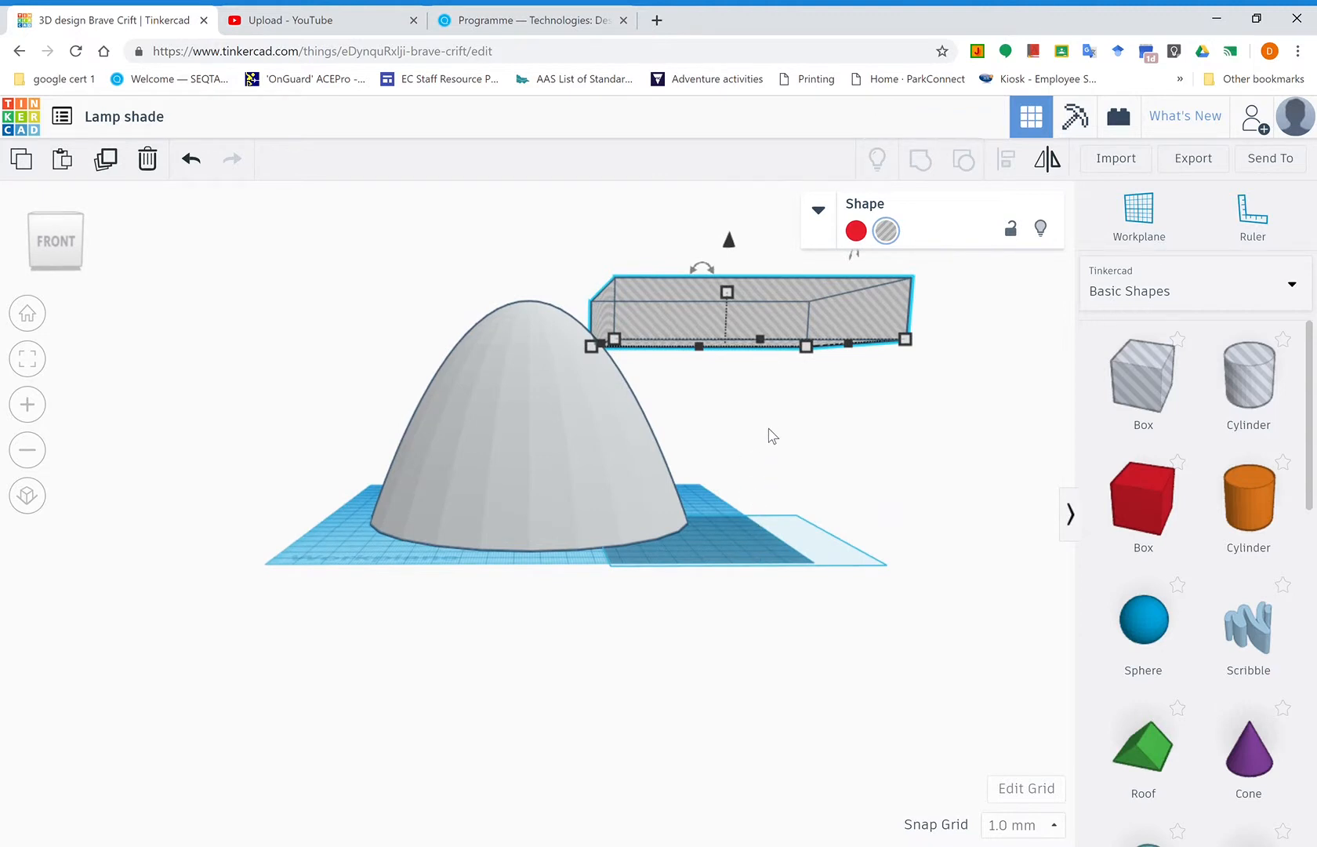
right_click_drag(774, 483, 778, 606)
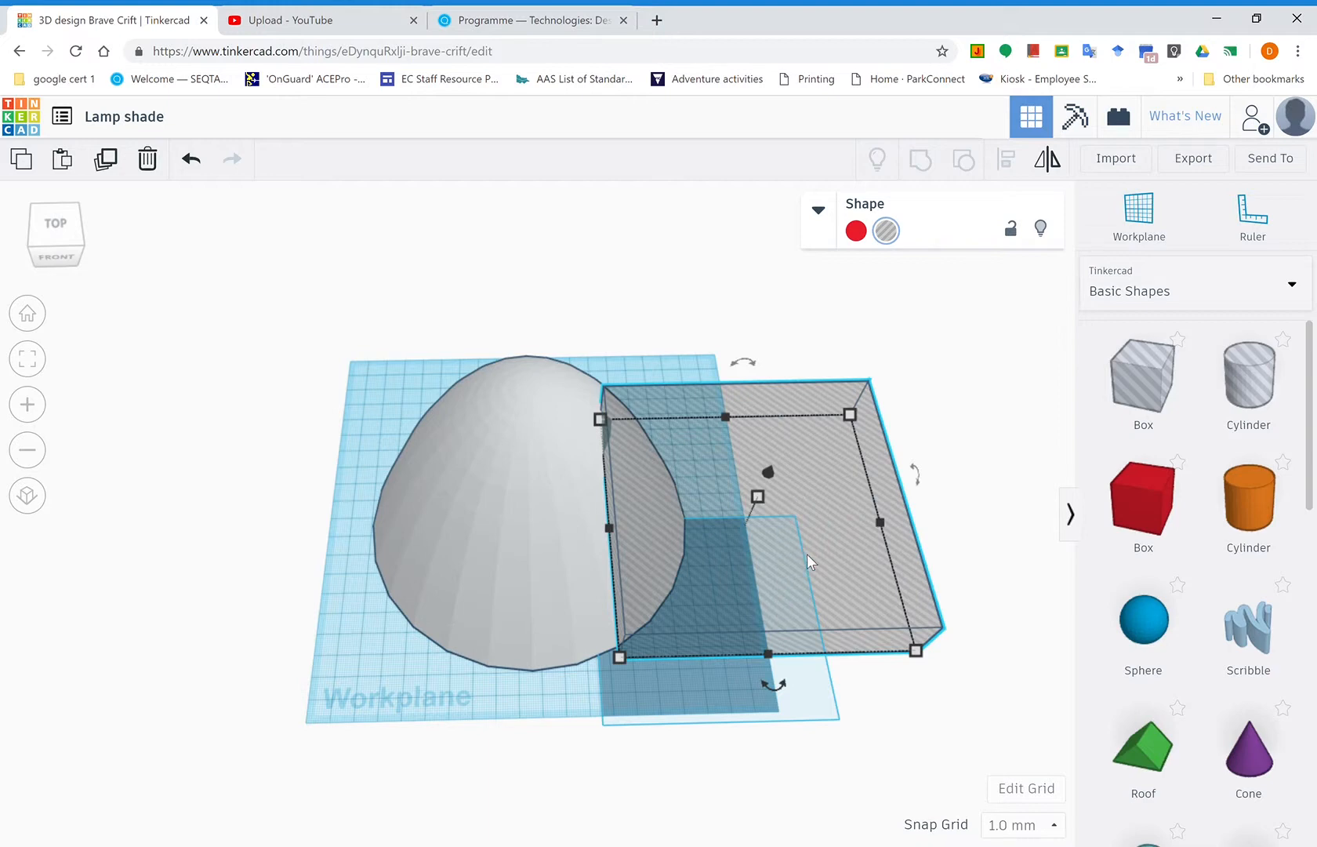
left_click_drag(809, 554, 570, 438)
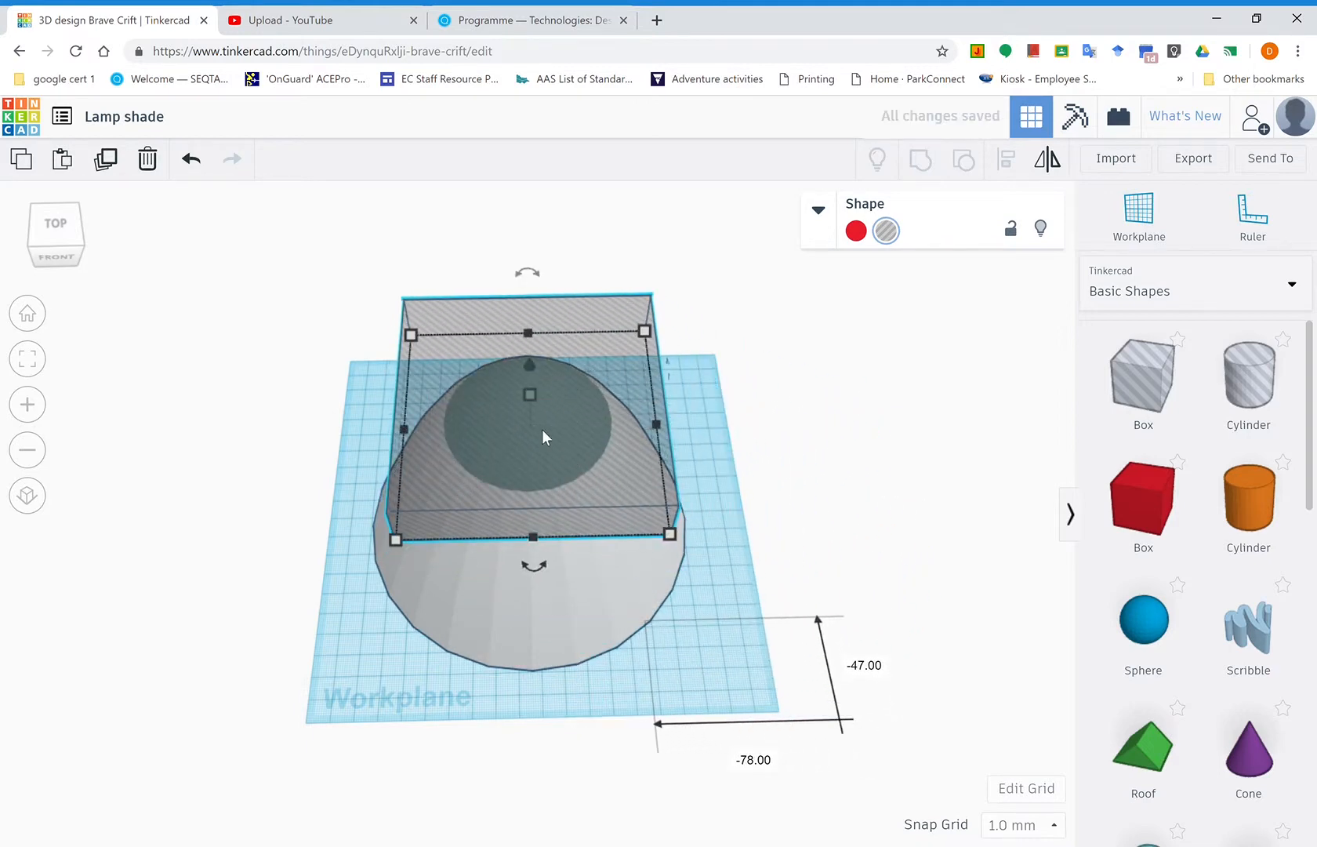
right_click_drag(721, 631, 714, 463)
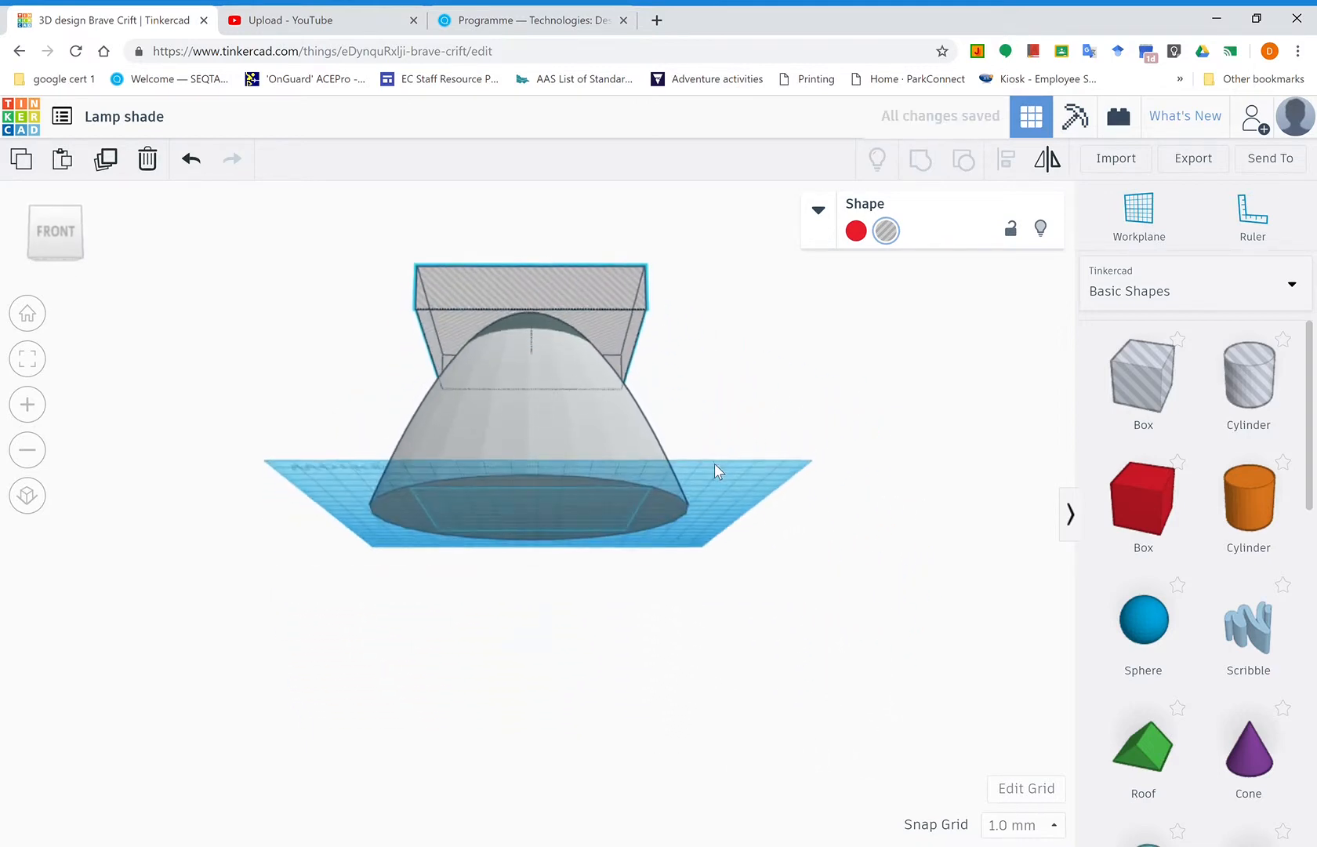
right_click_drag(710, 541, 732, 608)
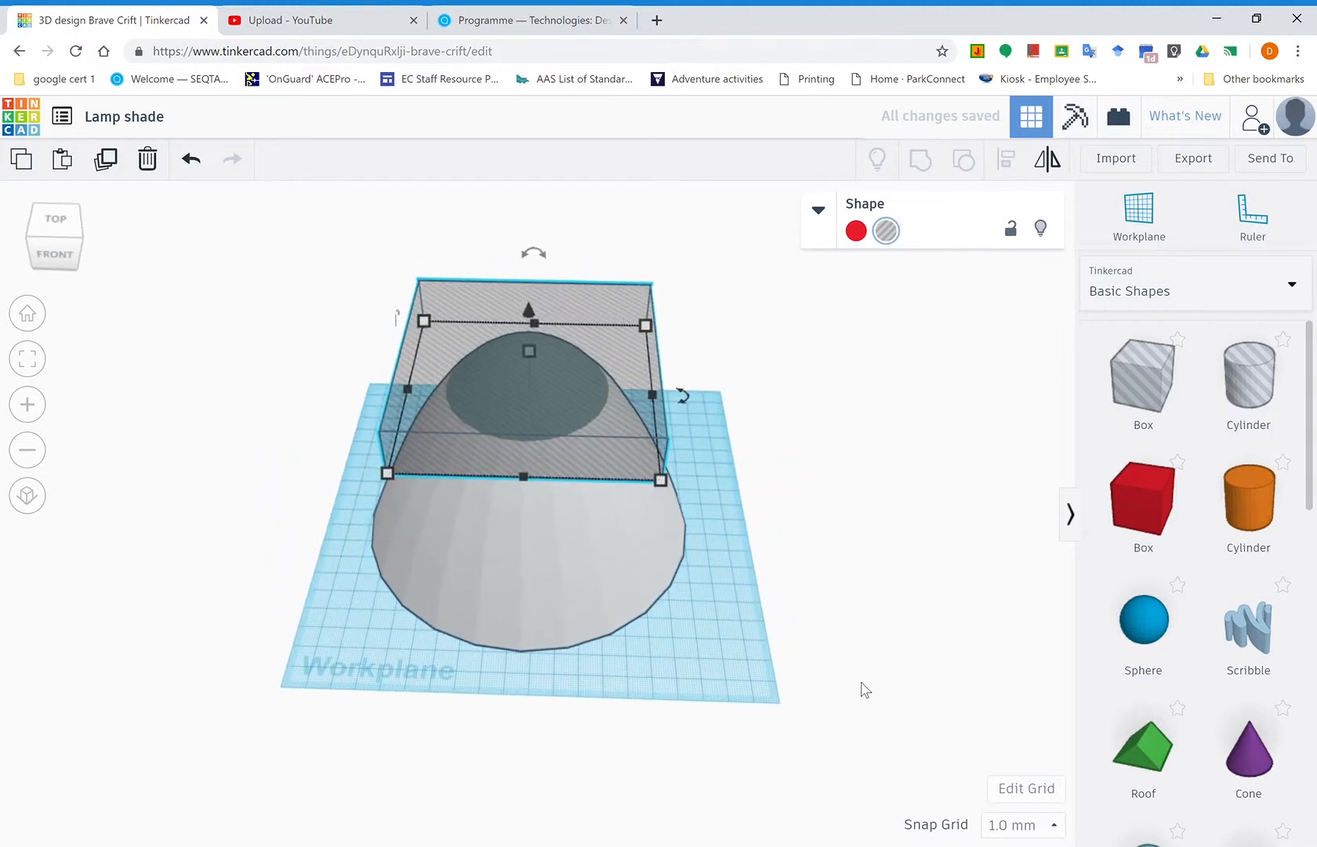
Select the paraboloid and the hole box and group them to cut the paraboloid's top off flat
left_click_drag(861, 682, 232, 210)
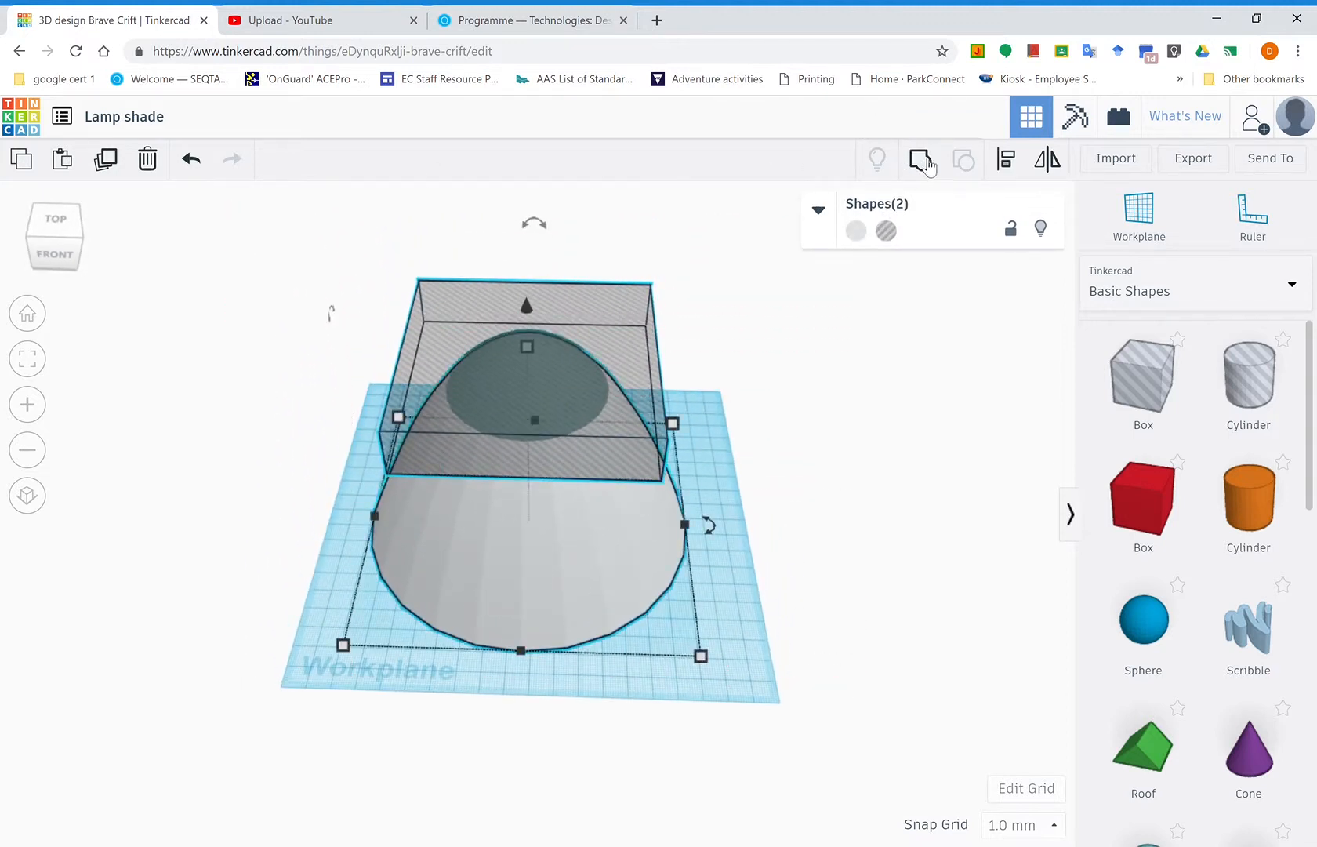
left_click(837, 513)
key("ctrl+a")
key("ctrl+g")
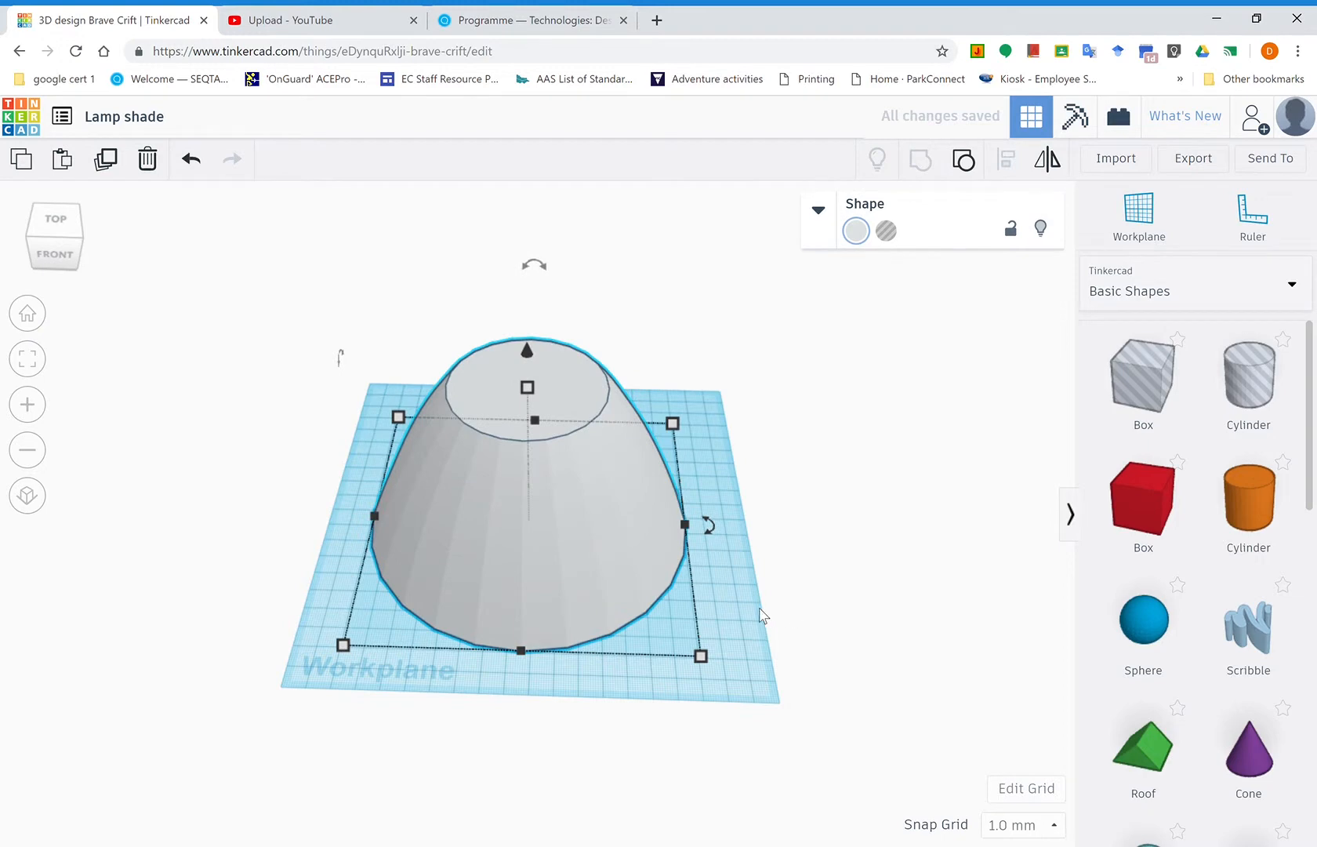
Make a copy of the truncated paraboloid and set the copy's base to 135 mm by 135 mm
mouse_move(760, 615)
right_mouse_down()
mouse_move(814, 512)
mouse_move(756, 623)
right_mouse_up()
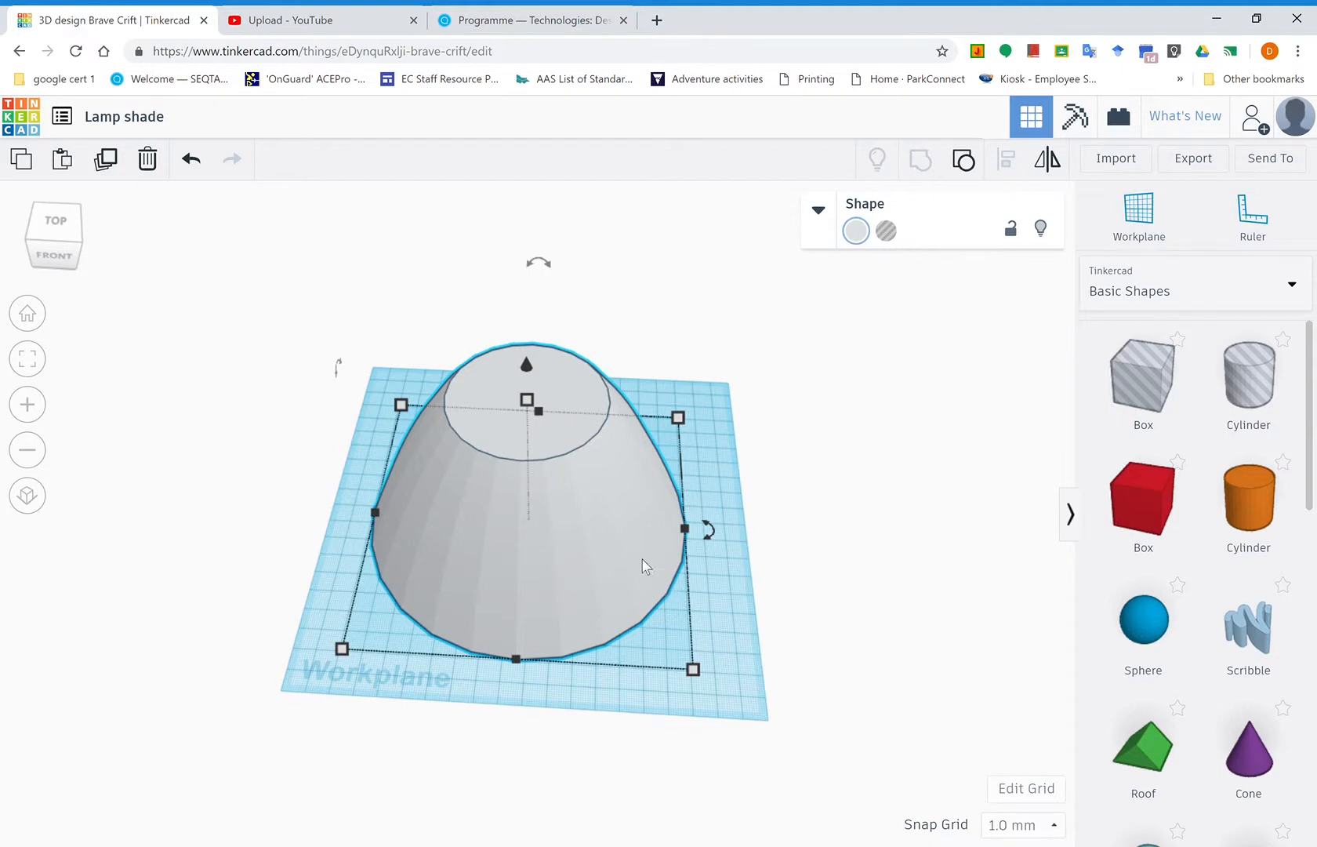
right_click_drag(598, 530, 628, 564)
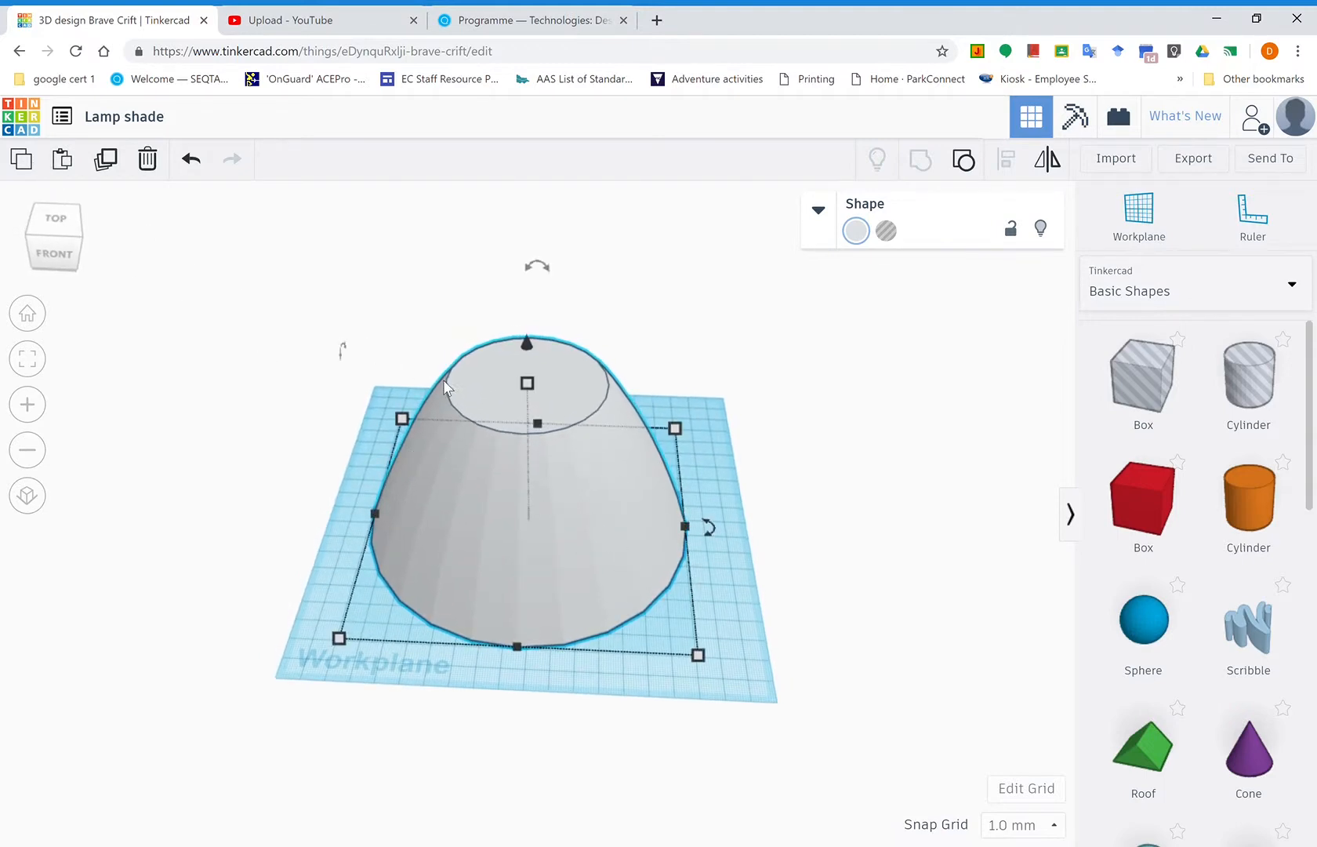
left_click(62, 159)
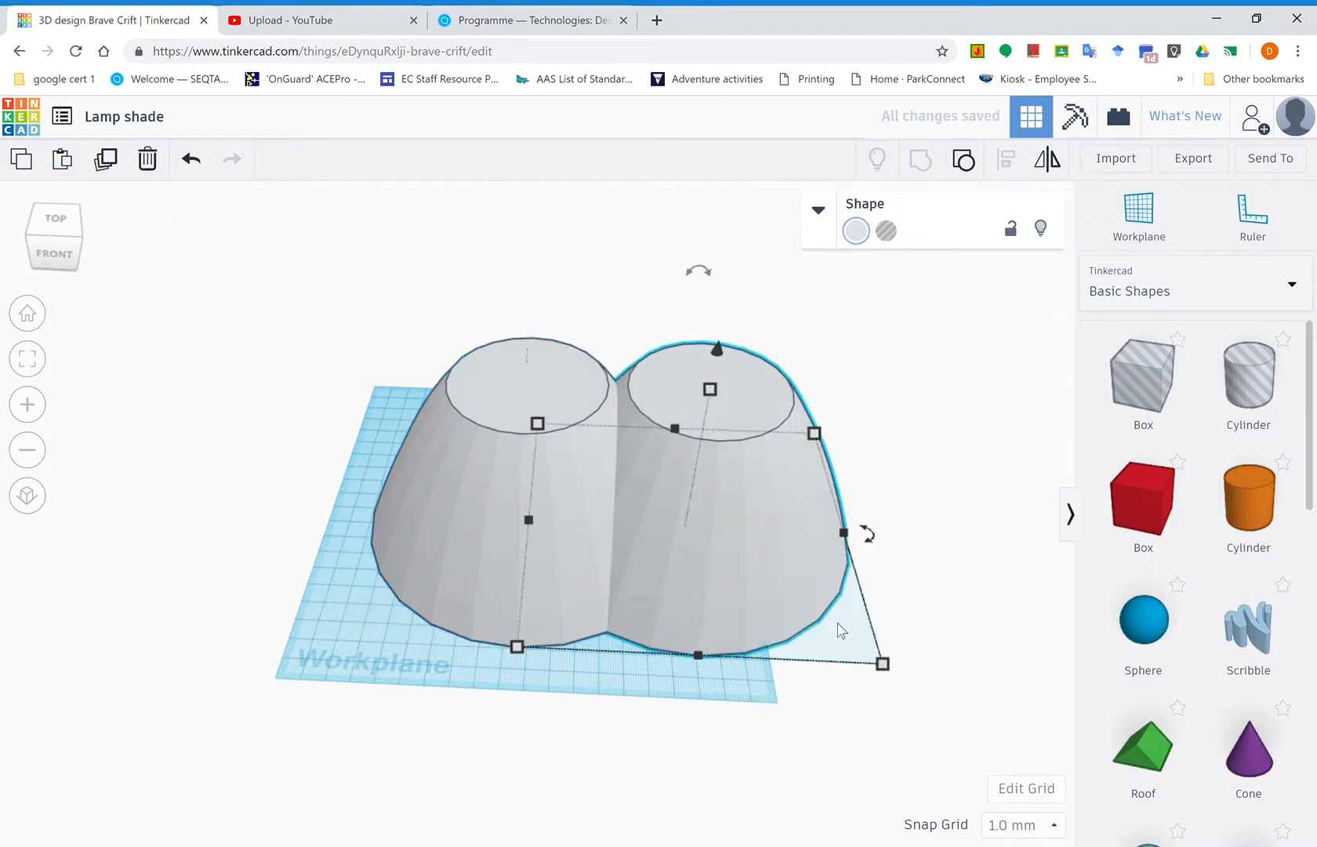
mouse_move(882, 664)
left_click(940, 538)
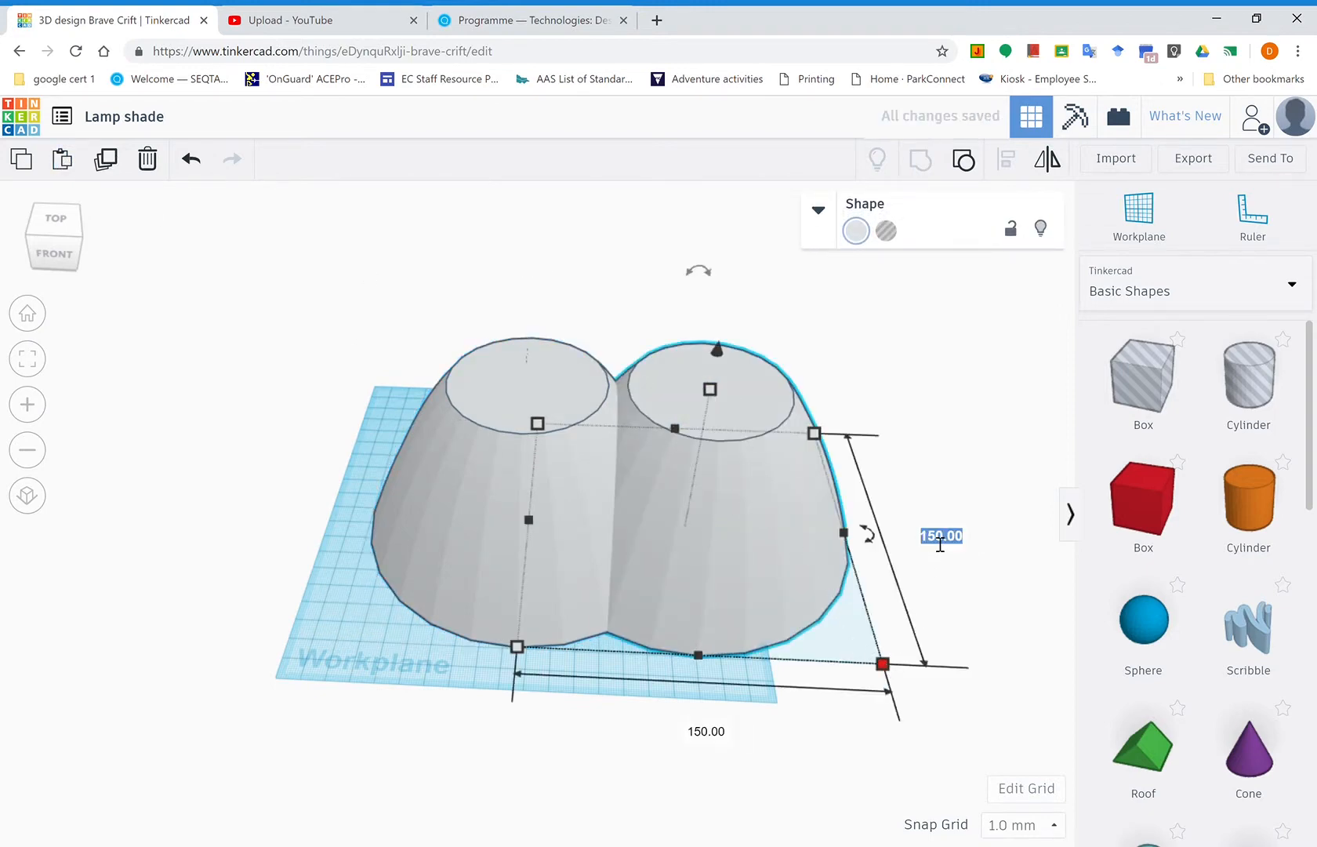
type("135")
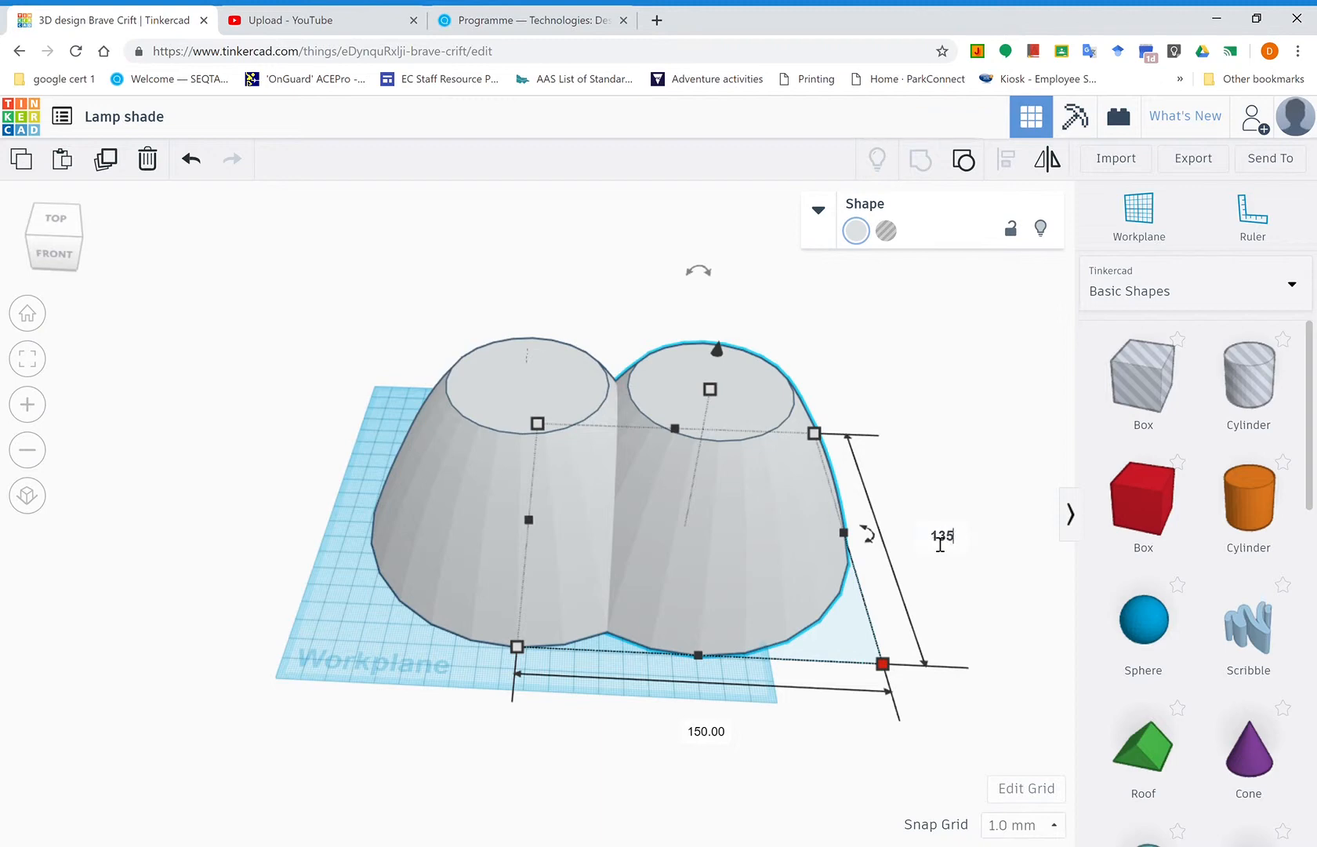
key("Return")
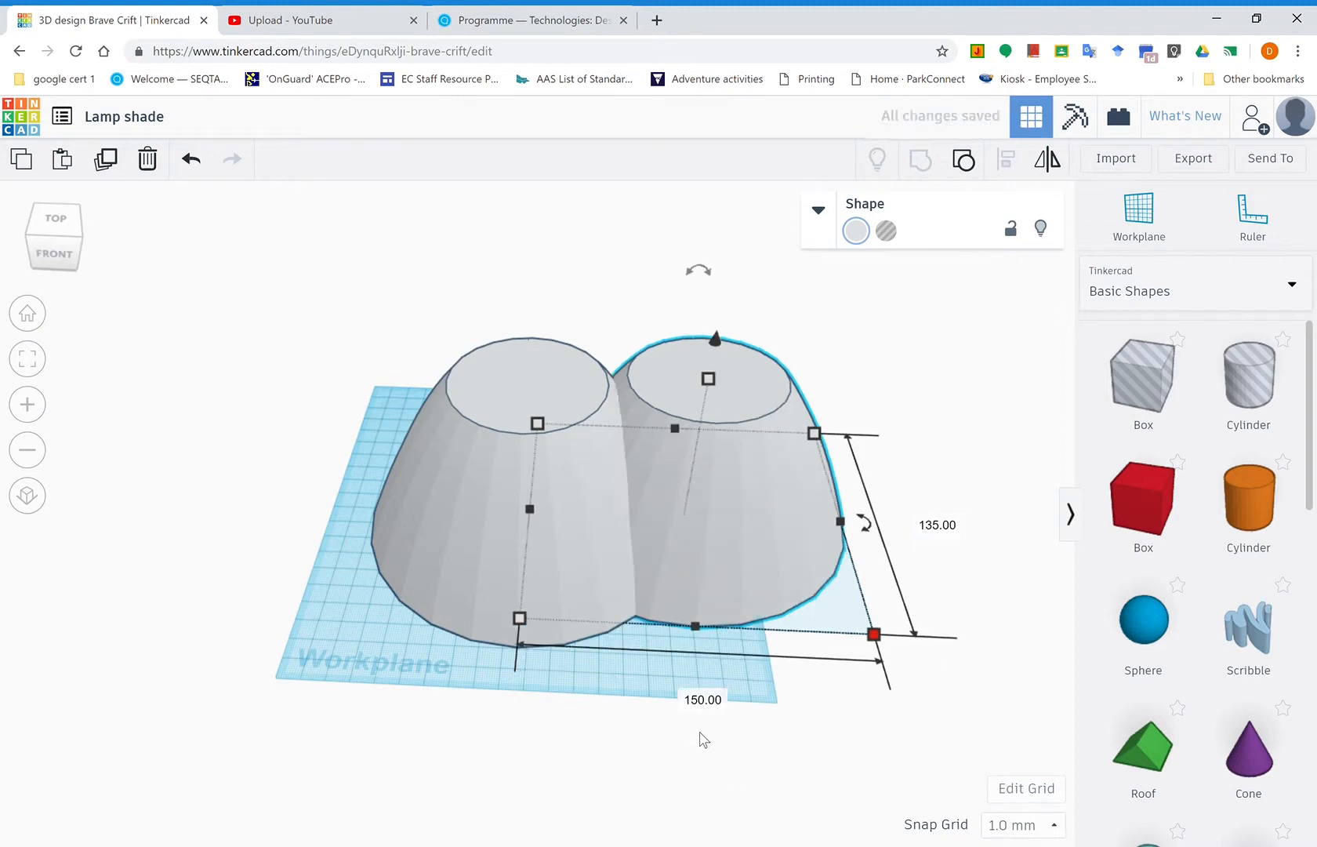
left_click(704, 700)
type("135")
key("Return")
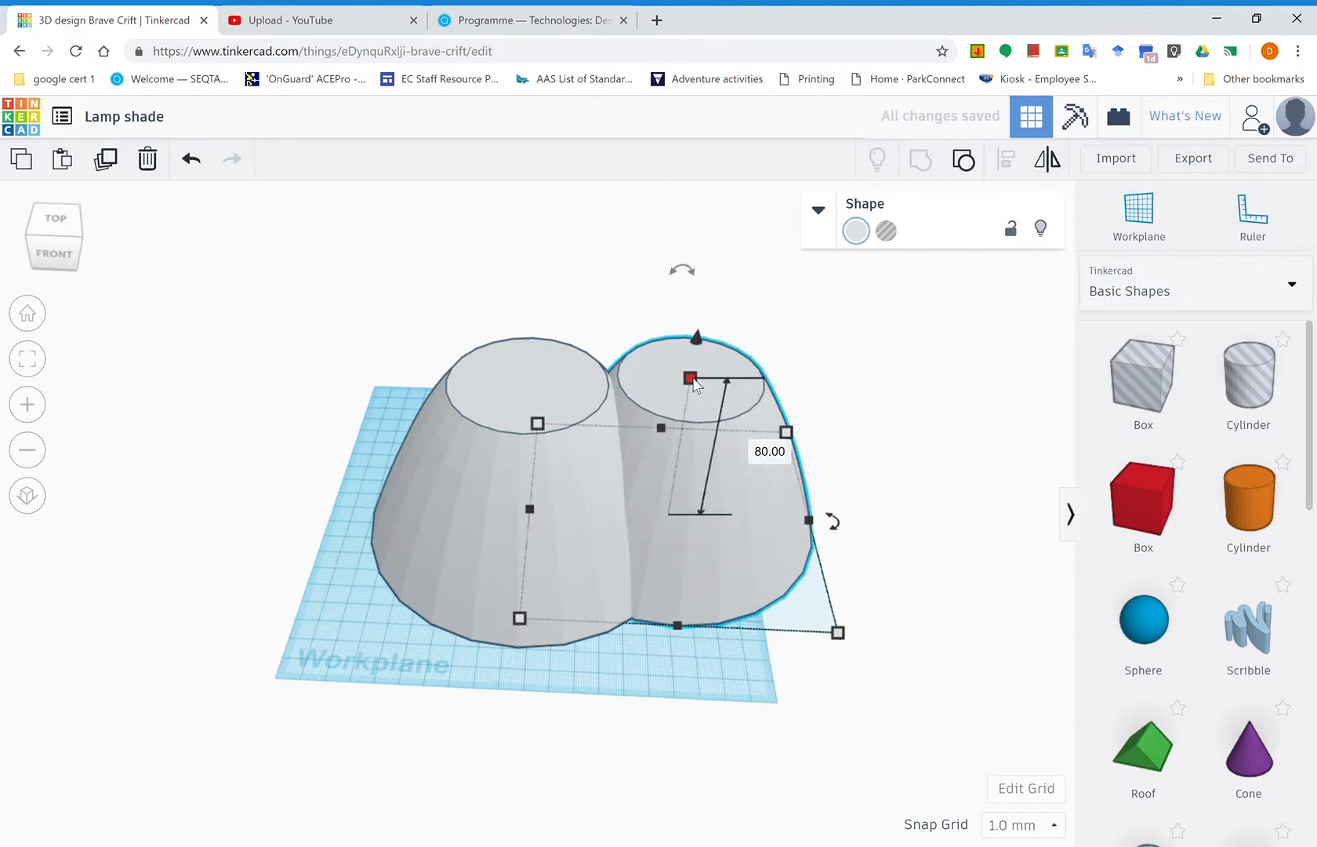
Set the copied paraboloid's height to 70 mm and turn it into a hole
left_click(770, 452)
type("70")
key("Return")
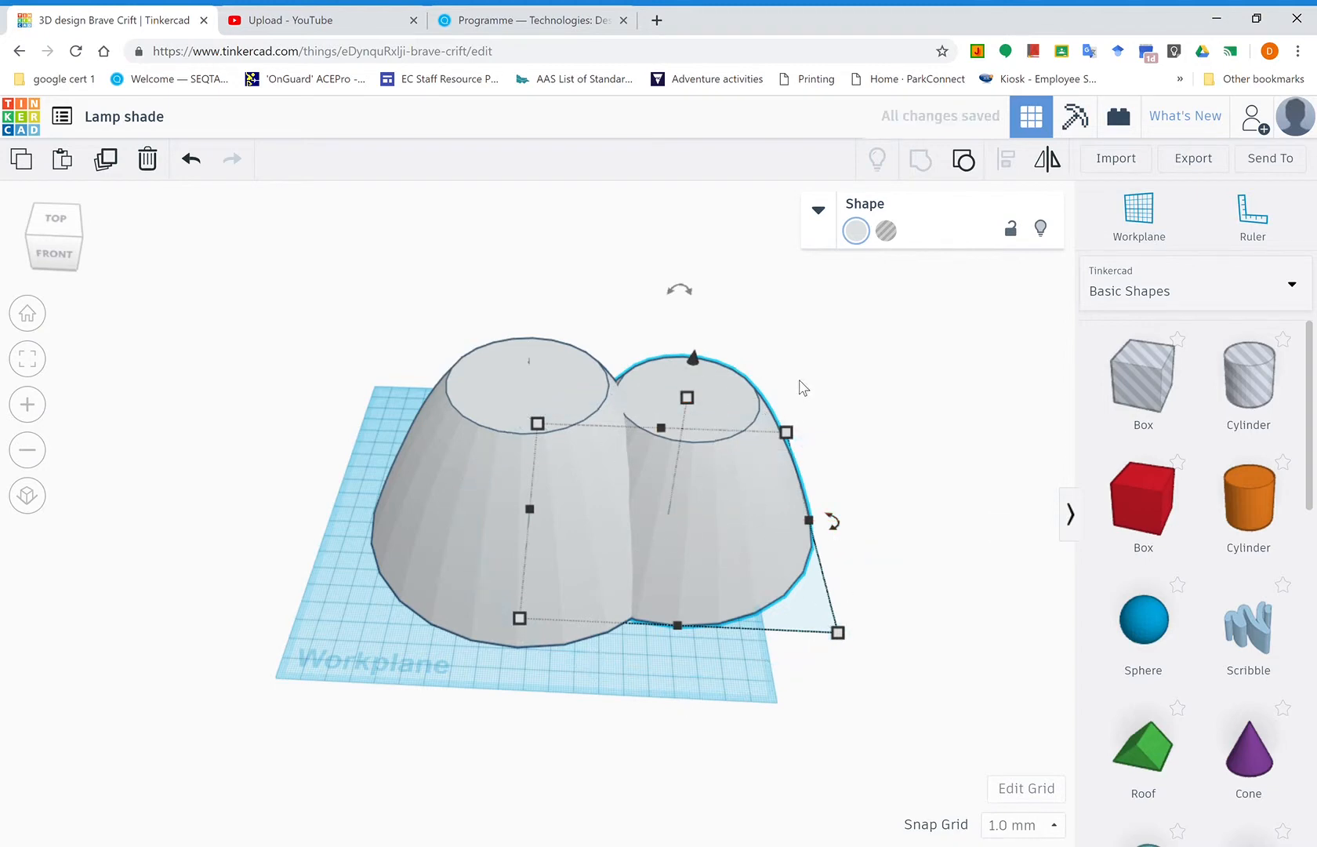
left_click(887, 231)
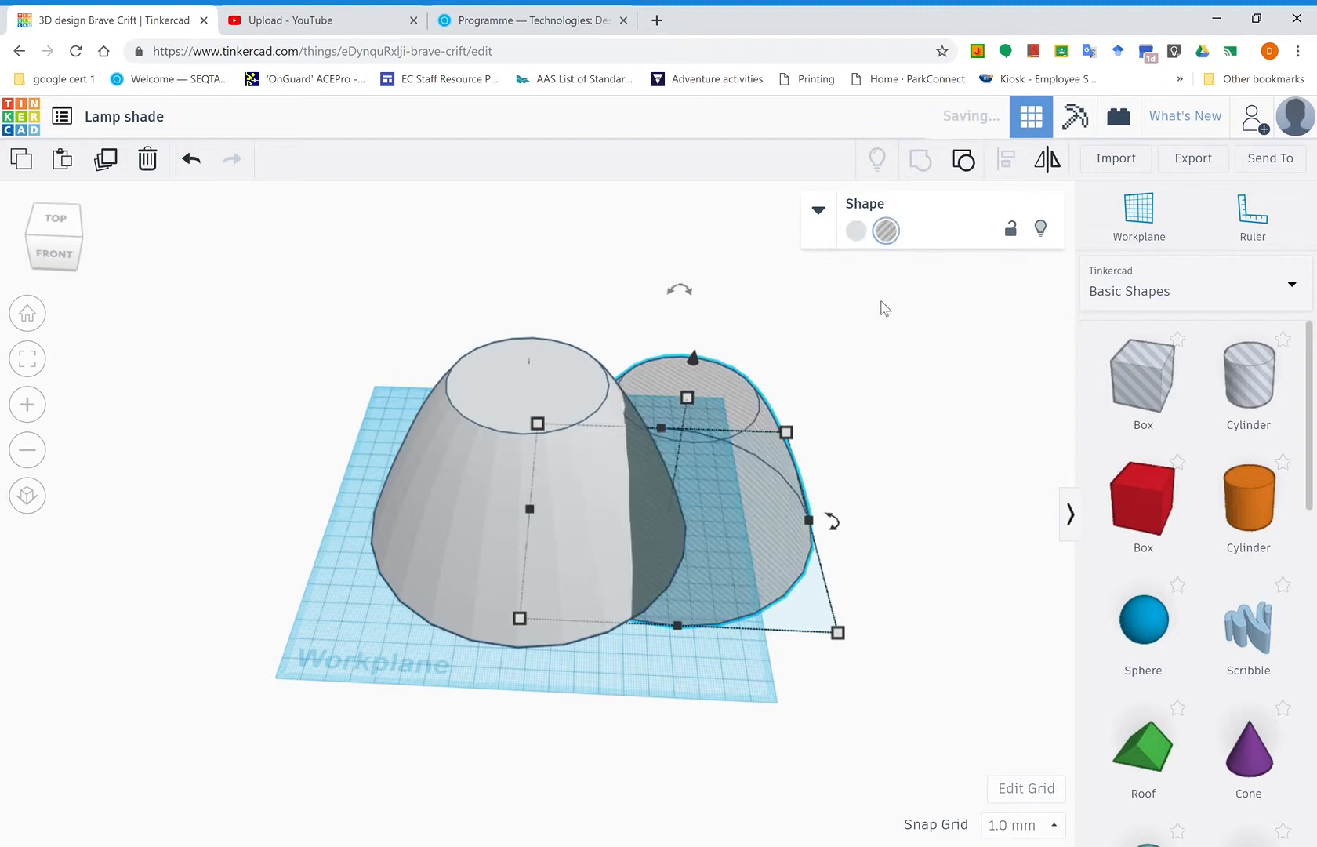
Select the solid paraboloid and its hole copy and align their centres in both width and depth
left_click_drag(908, 671, 279, 312)
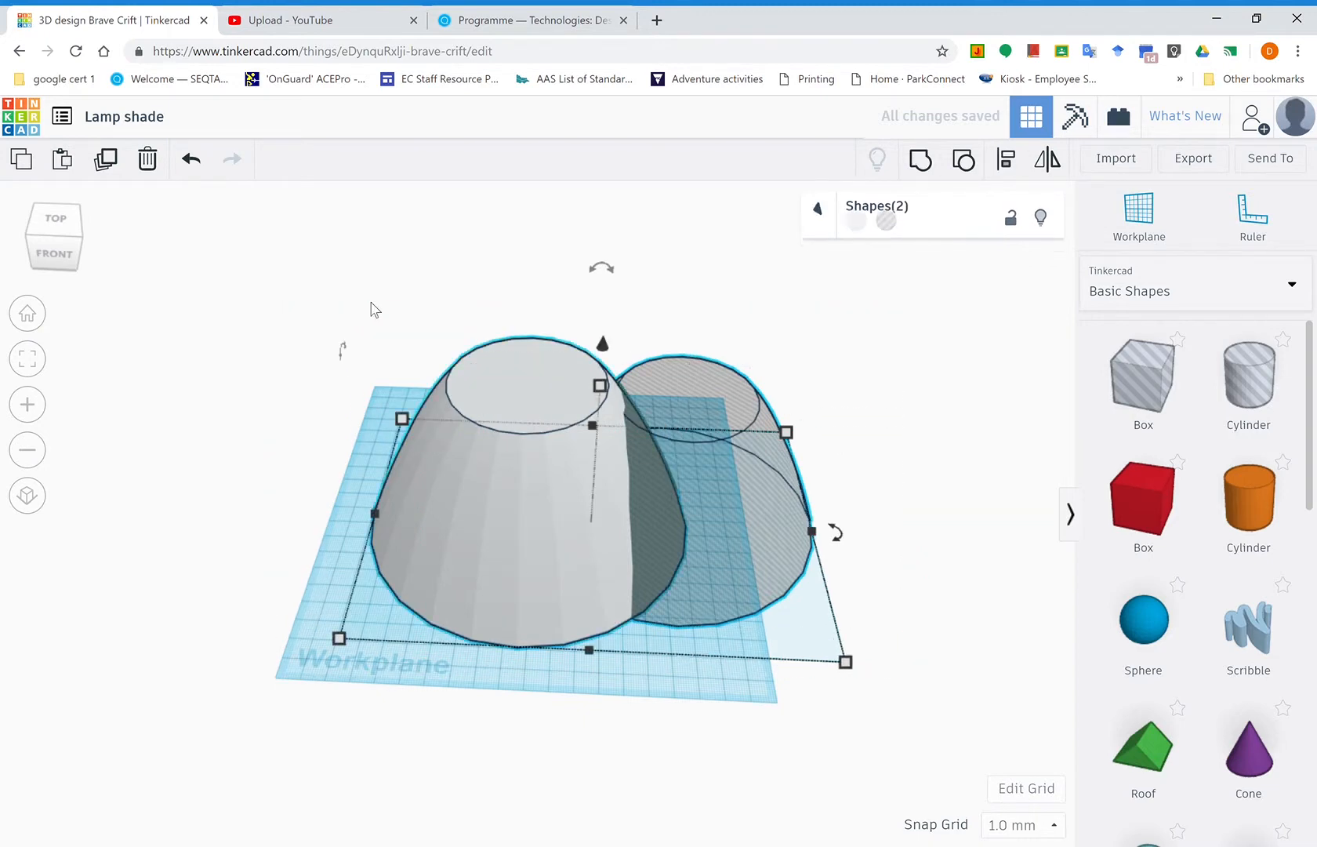
left_click(1017, 169)
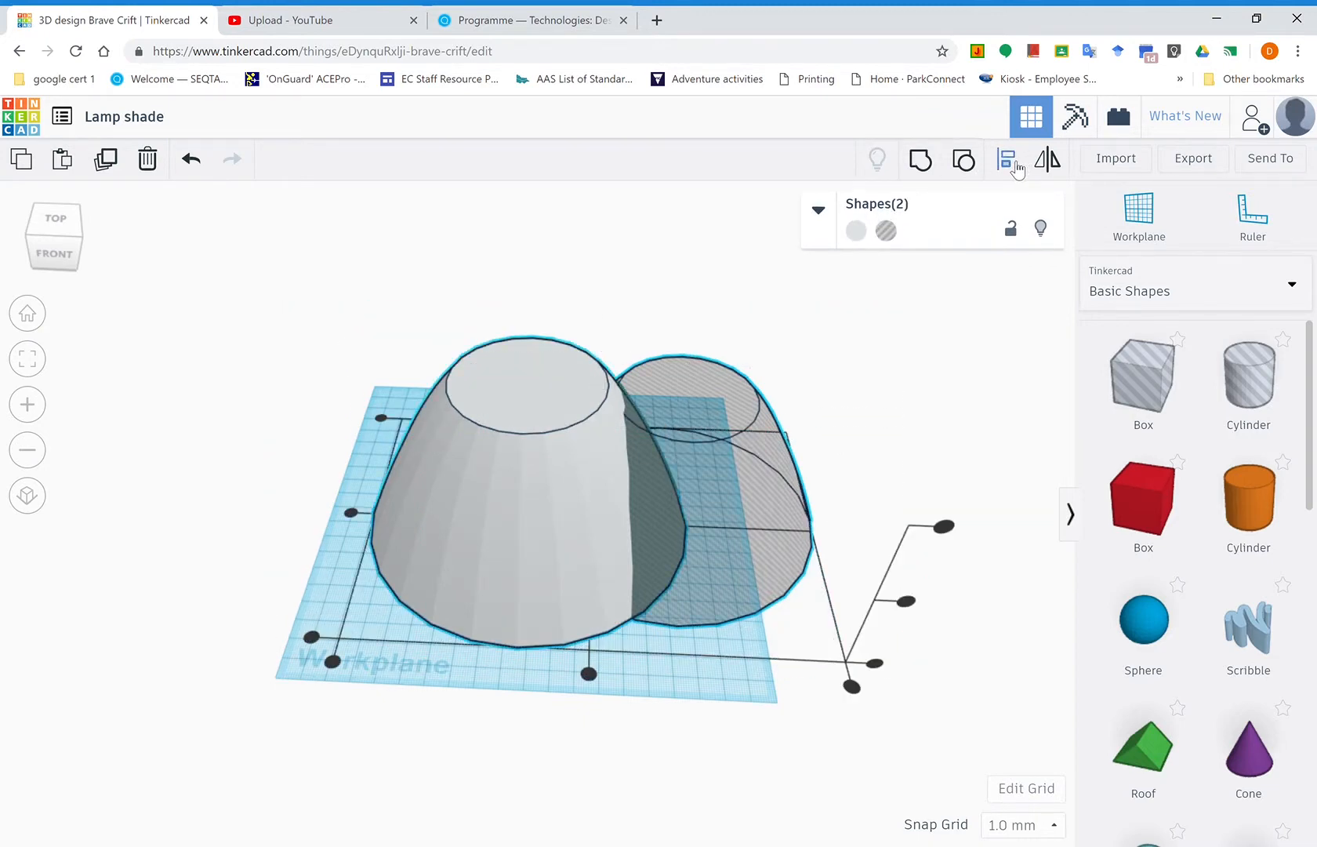
left_click(350, 515)
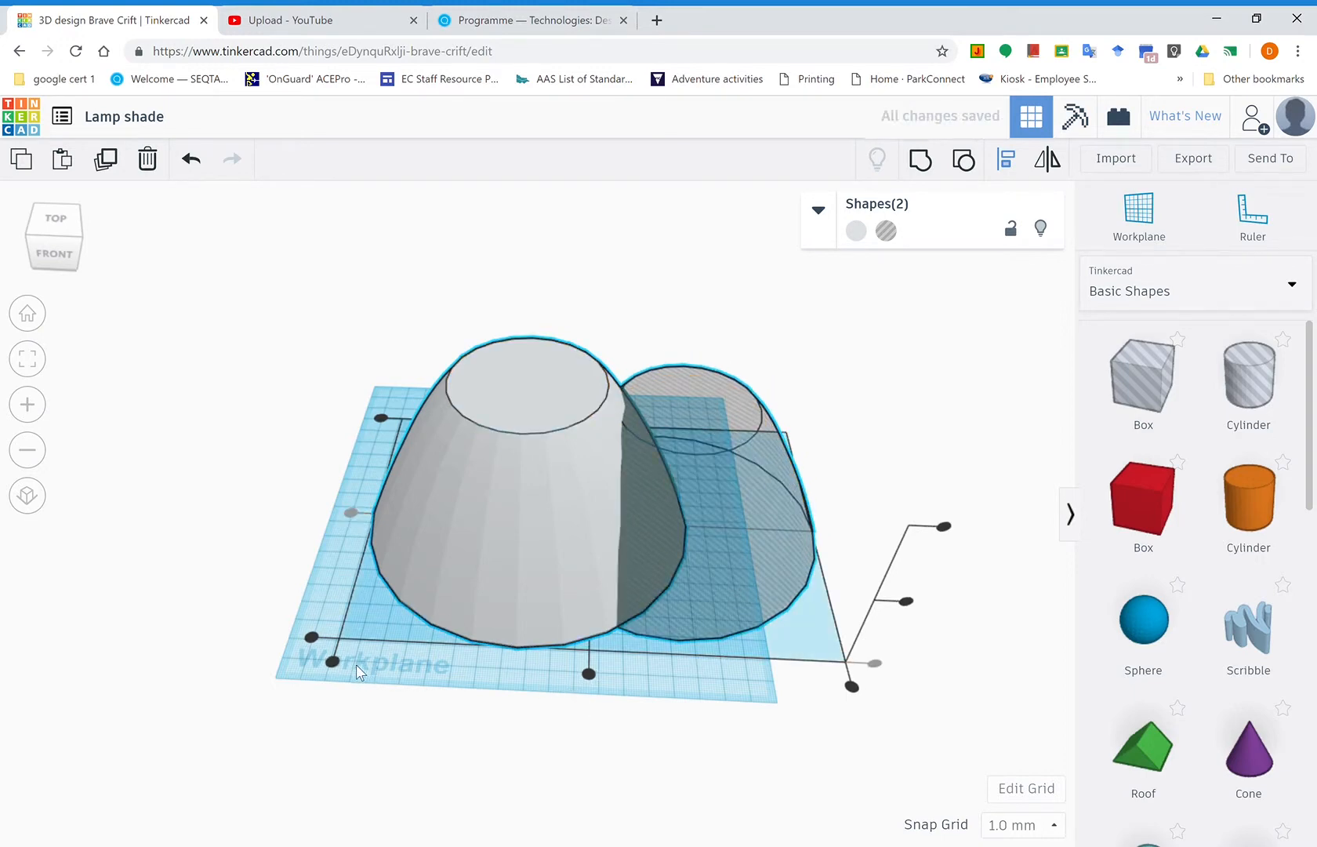
left_click(333, 662)
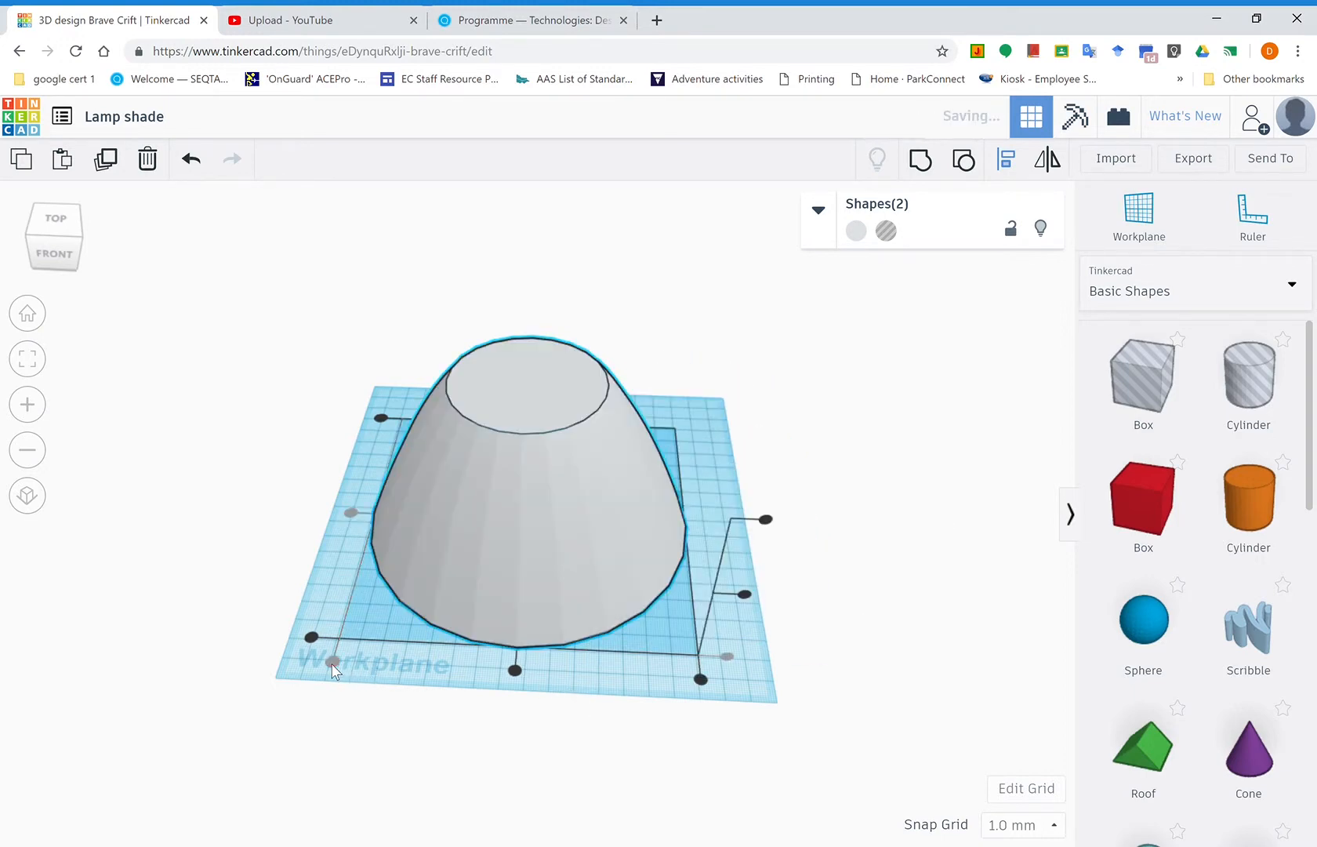
left_click(517, 671)
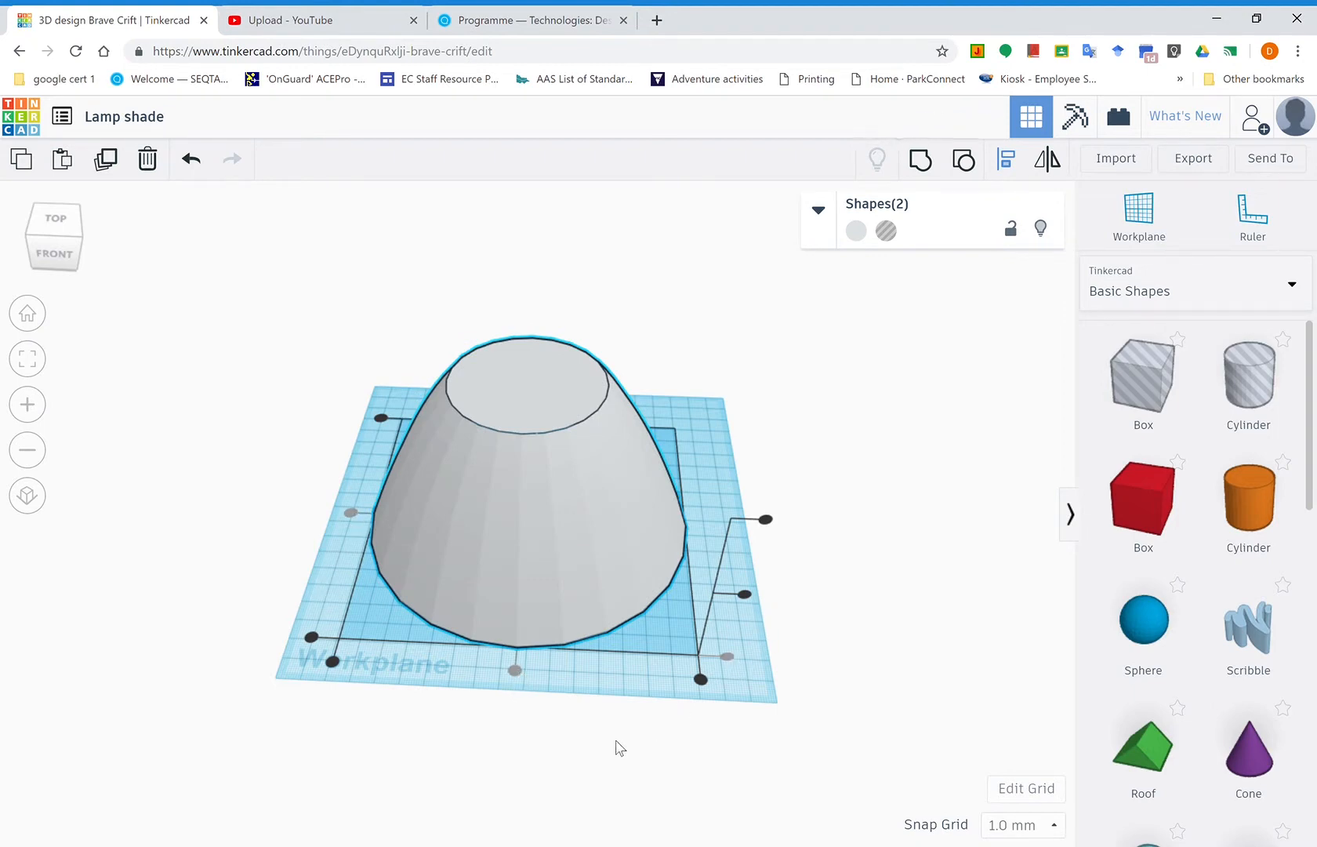
Group the solid paraboloid with the centred hole copy to hollow out the lamp shade, and return to the dashboard
right_click_drag(614, 746, 613, 504)
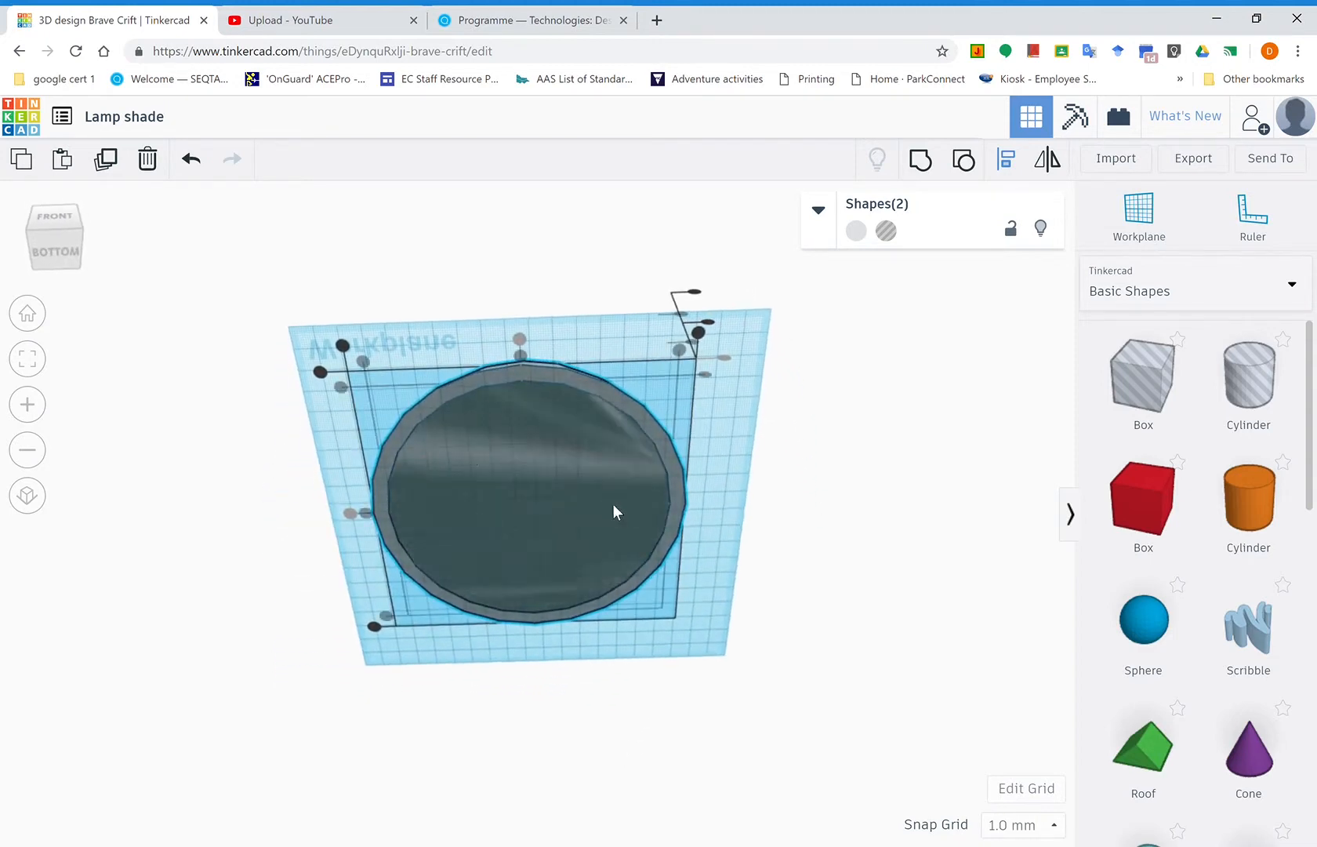
right_click_drag(756, 489, 829, 706)
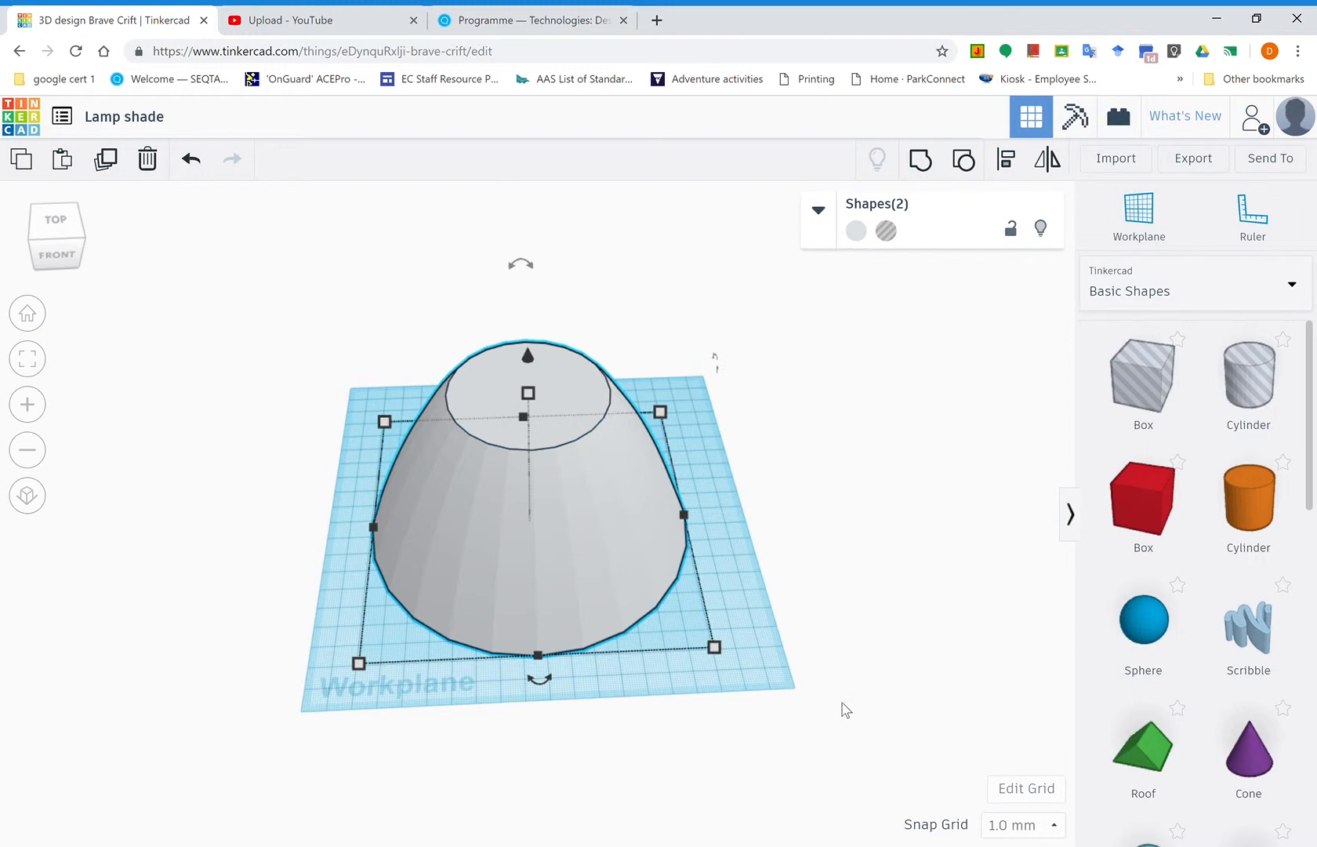
left_click_drag(840, 704, 375, 341)
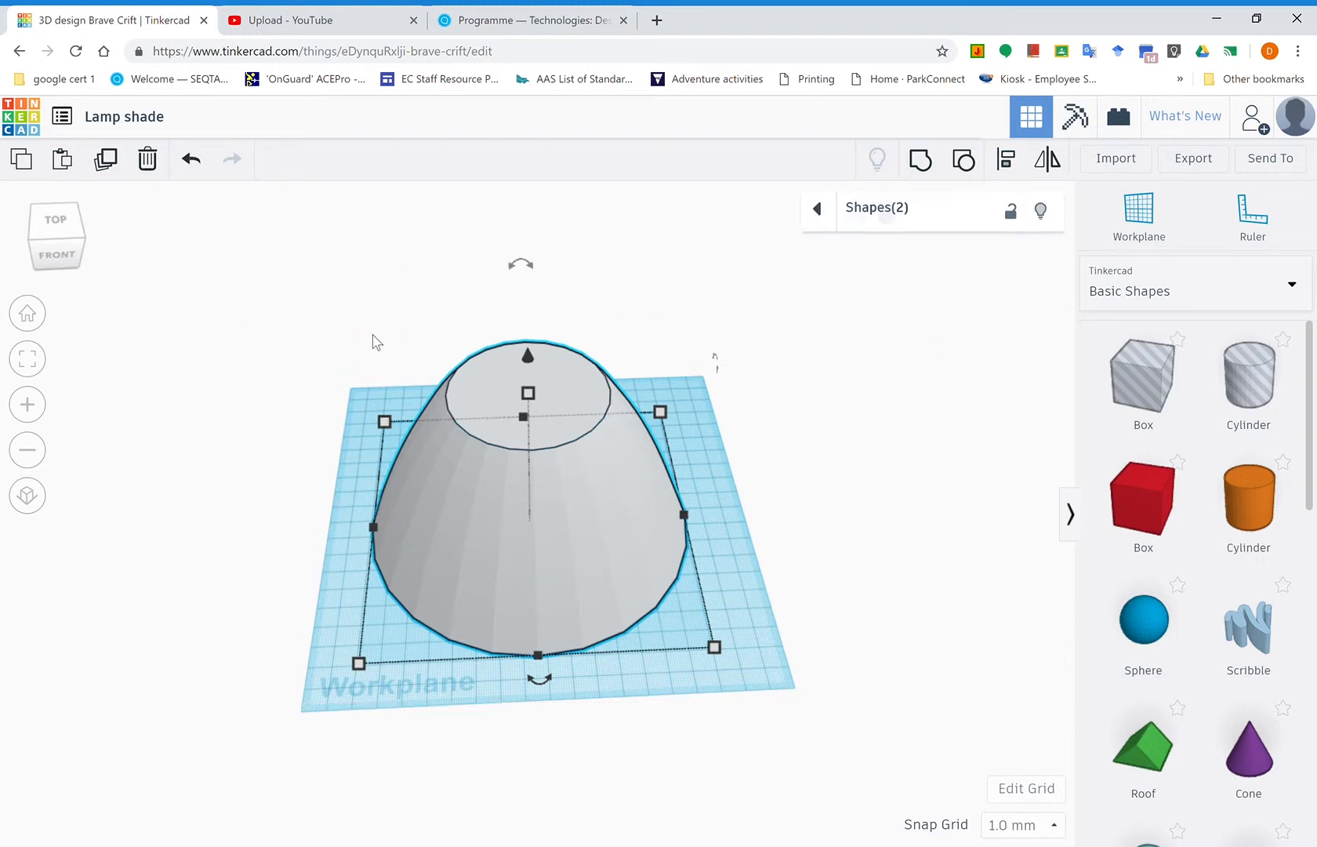
left_click(921, 161)
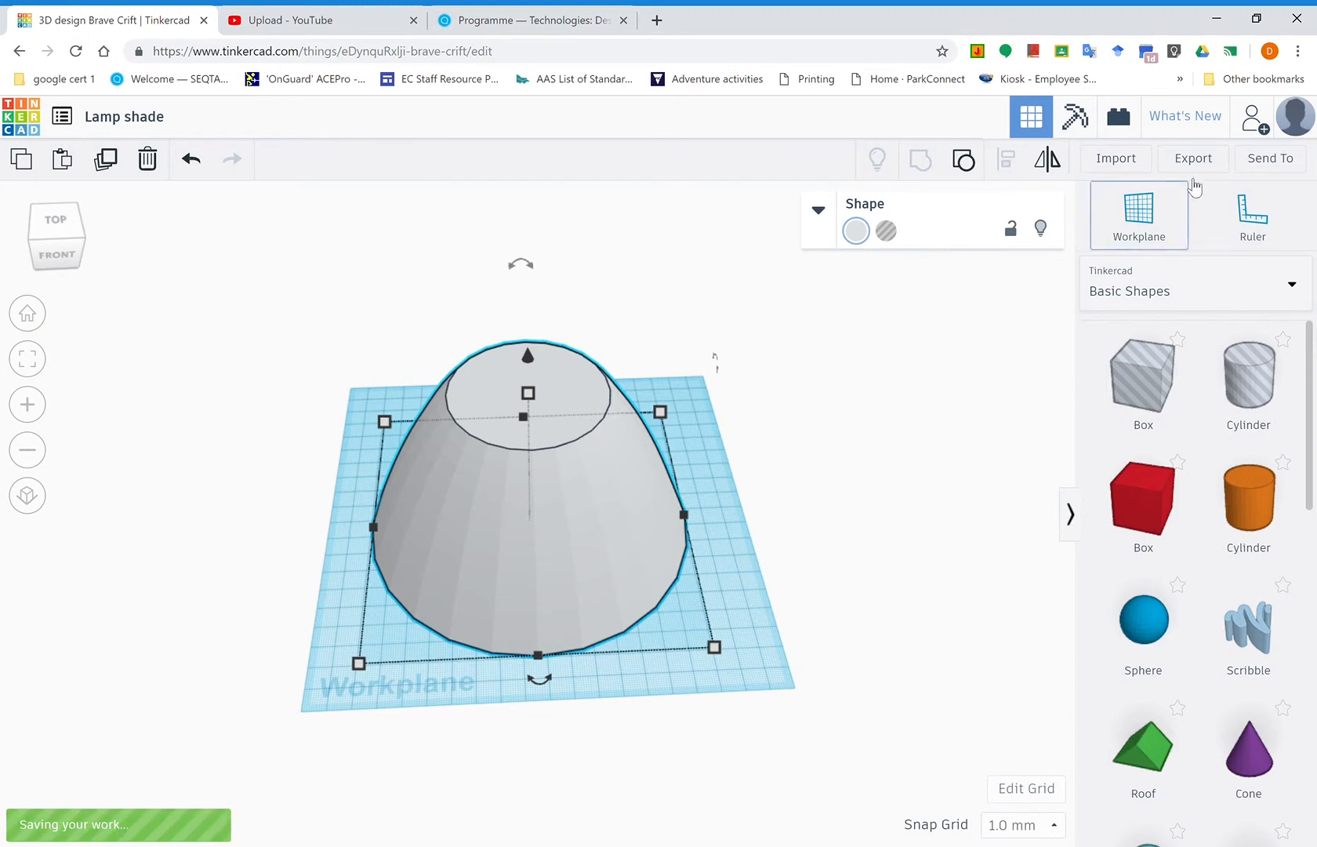
left_click(1200, 124)
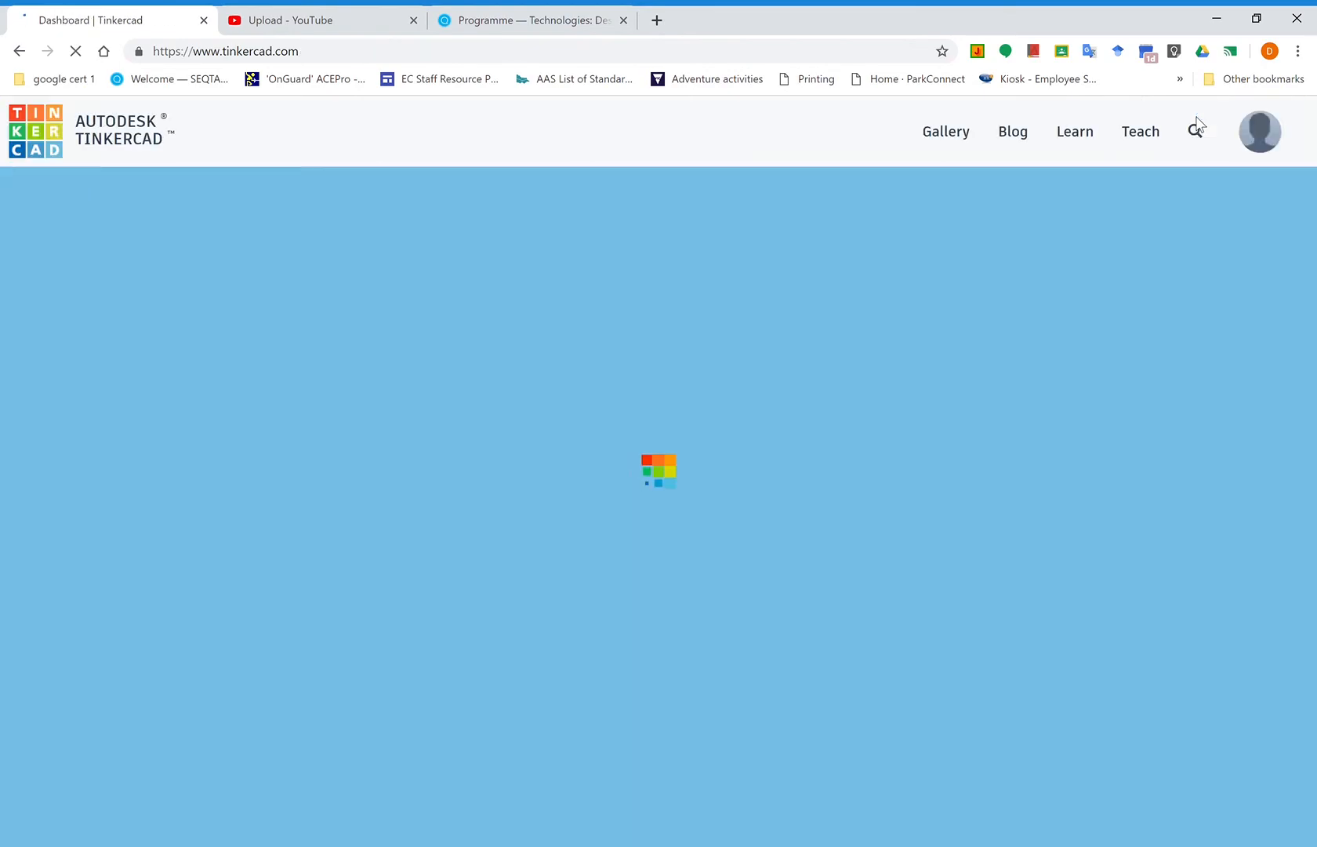